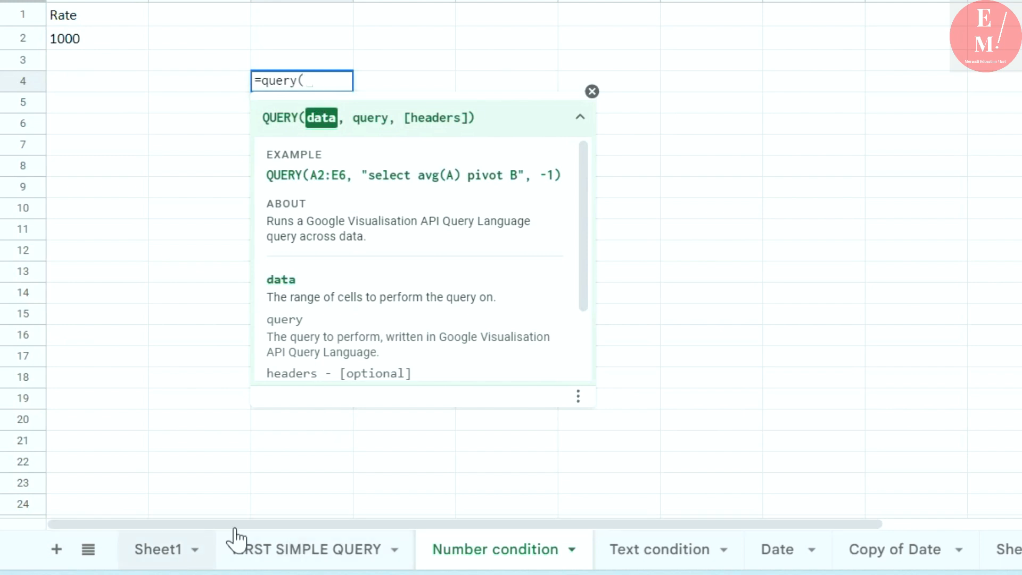
Step: Give the QUERY formula in cell C4 the data range Sheet1!A1:K999
{"action": "type", "text": "Sheet1!A1:"}
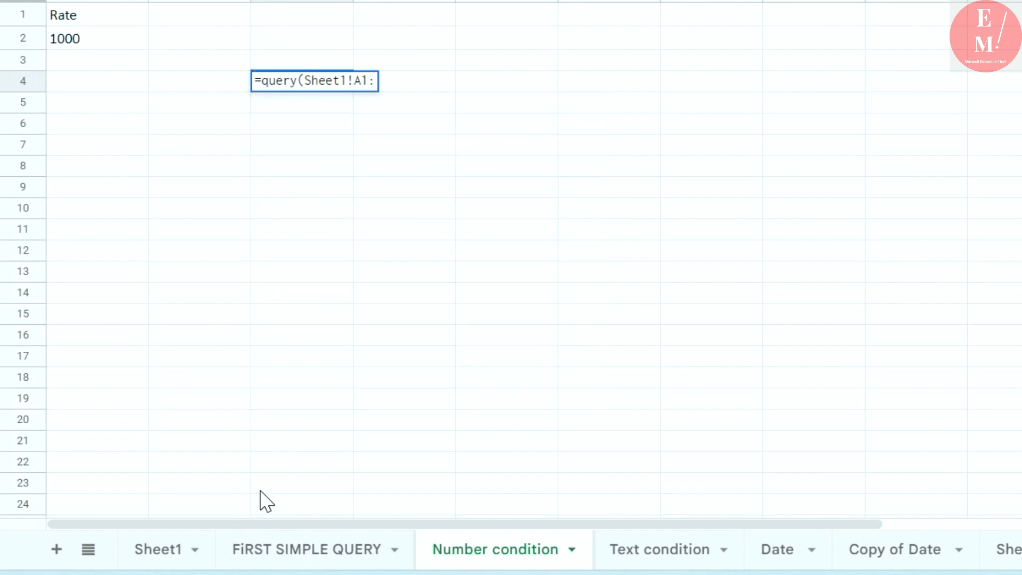
{"action": "type", "text": "k999"}
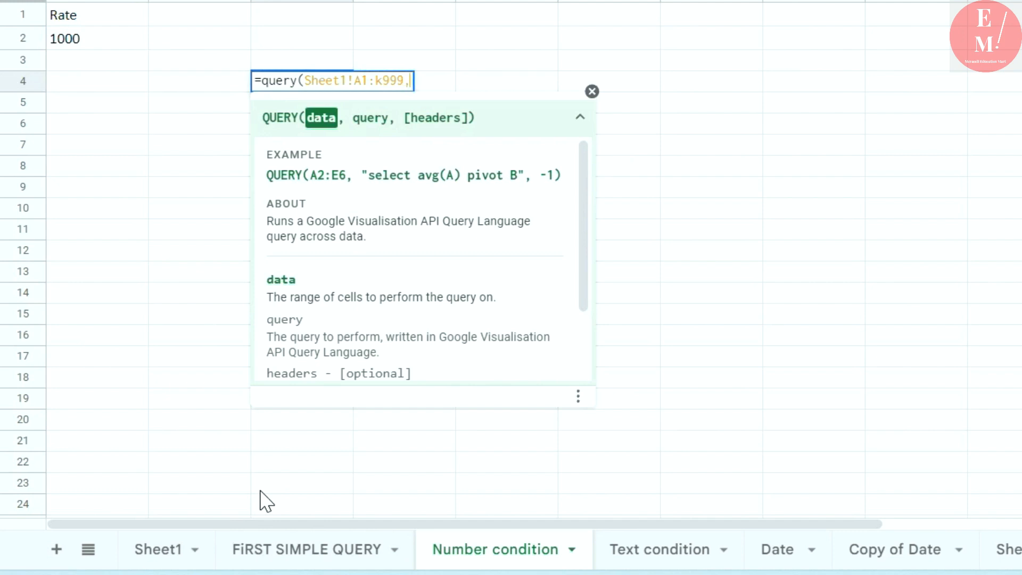
{"action": "type", "text": ","}
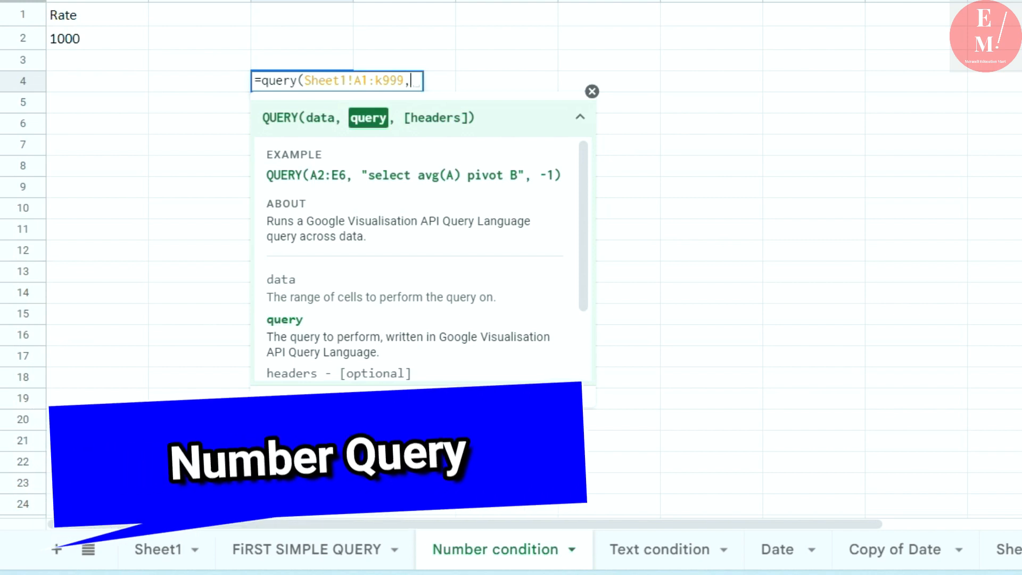
{"action": "type", "text": "Se"}
{"action": "key", "text": "BackSpace"}
{"action": "key", "text": "BackSpace"}
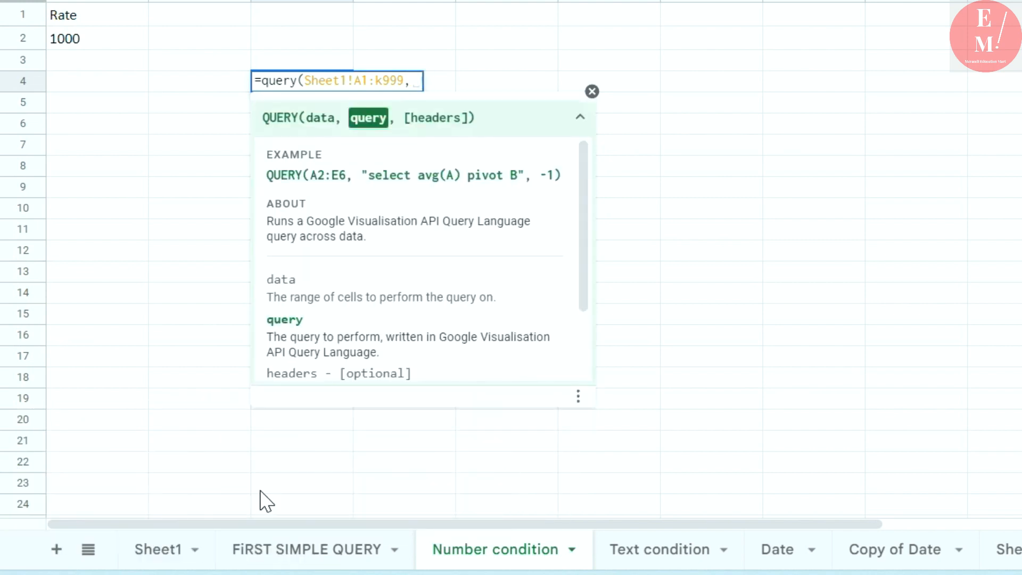
Step: Complete the formula with the query "Select * where I>"&A2&"" so it filters by the rate in A2, and enter it
{"action": "type", "text": "\"\""}
{"action": "type", "text": "Select"}
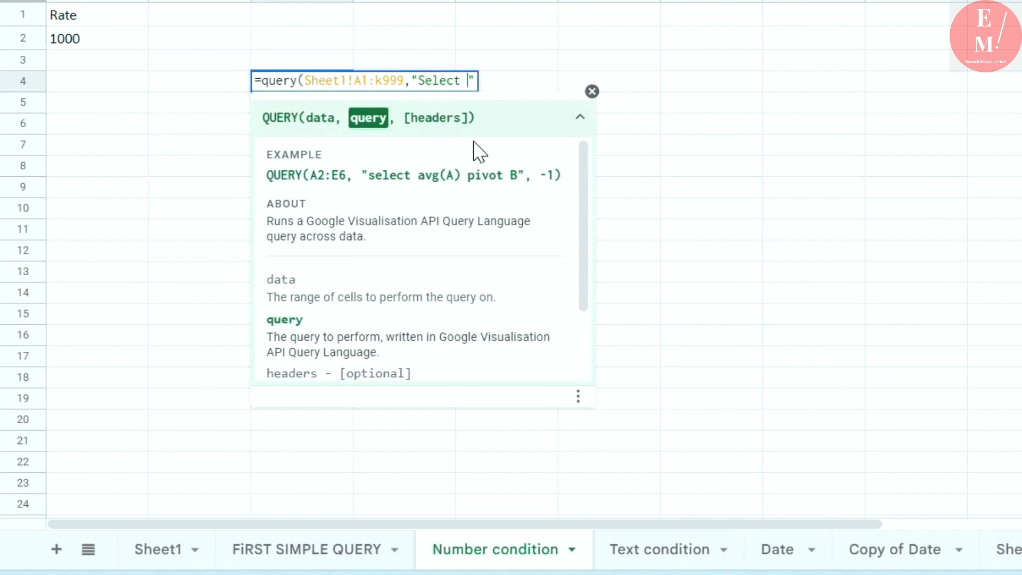
{"action": "type", "text": "* where"}
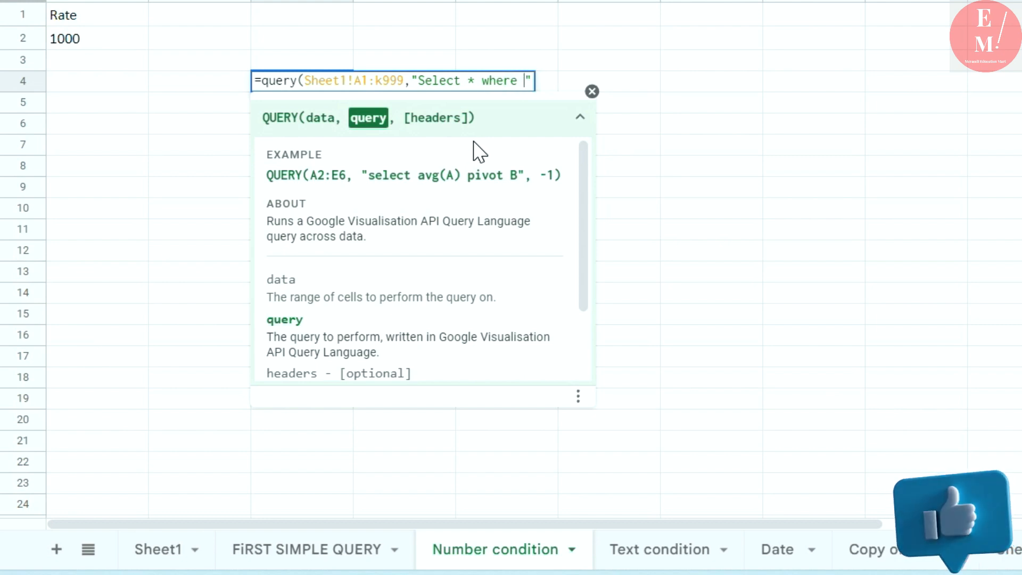
{"action": "type", "text": "I"}
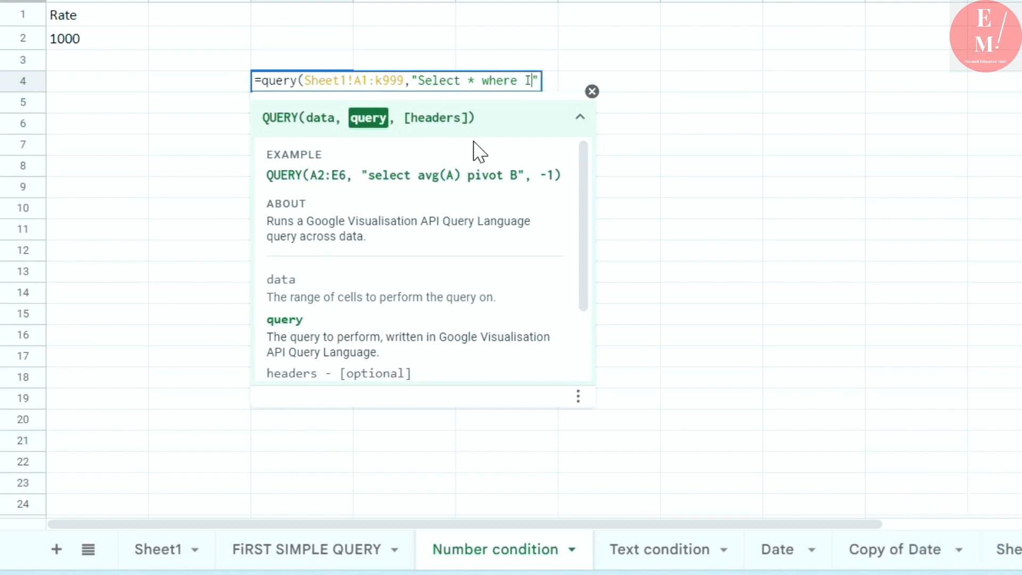
{"action": "type", "text": ">"}
{"action": "type", "text": "\"\"&&"}
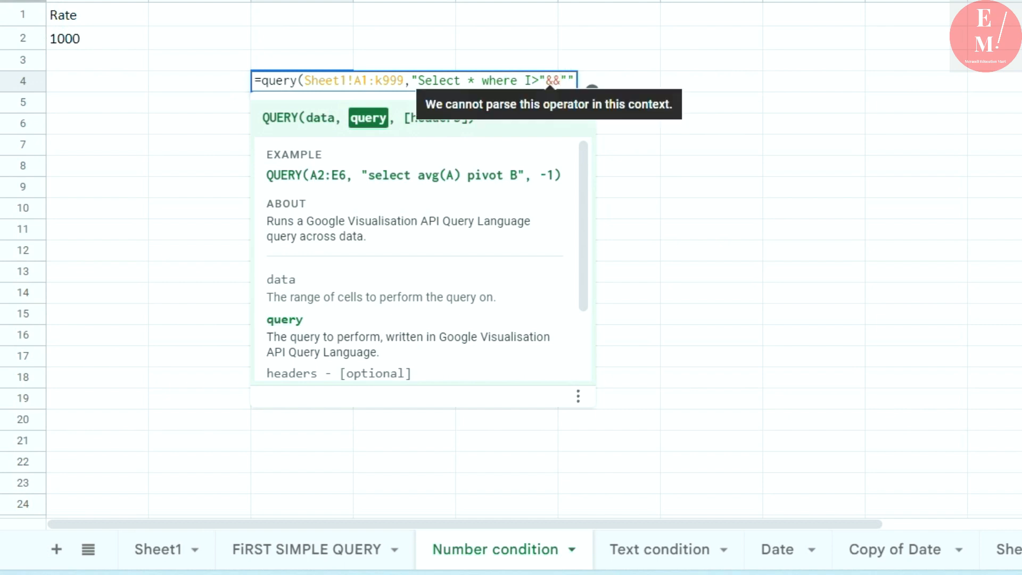
{"action": "left_click", "coordinate": [60, 38]}
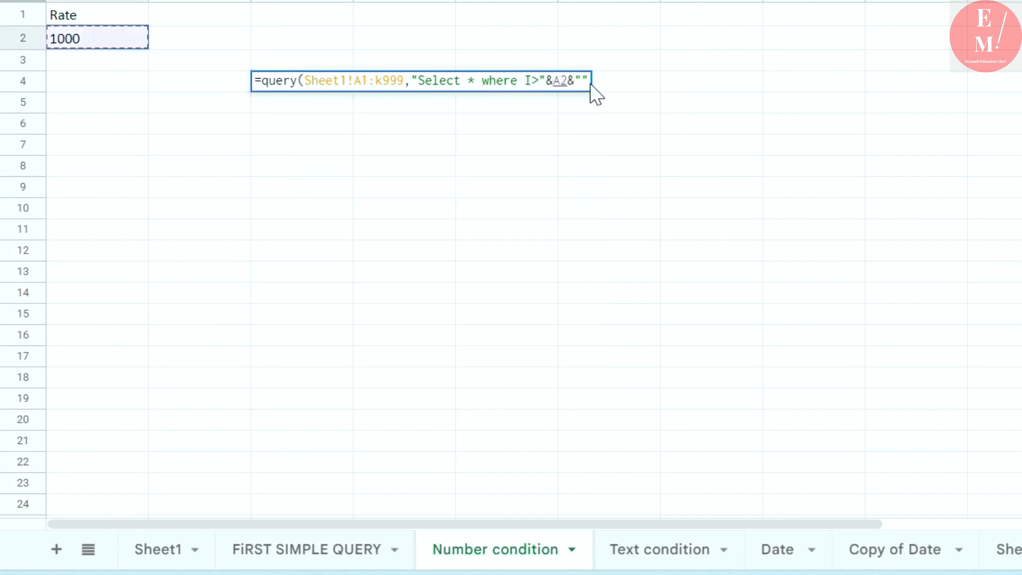
{"action": "key", "text": "End"}
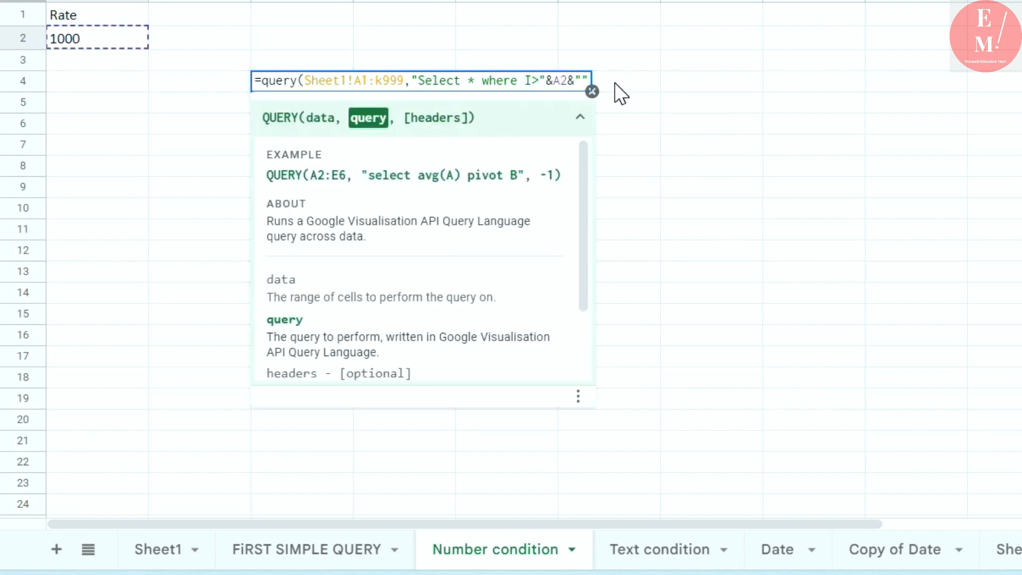
{"action": "type", "text": ")"}
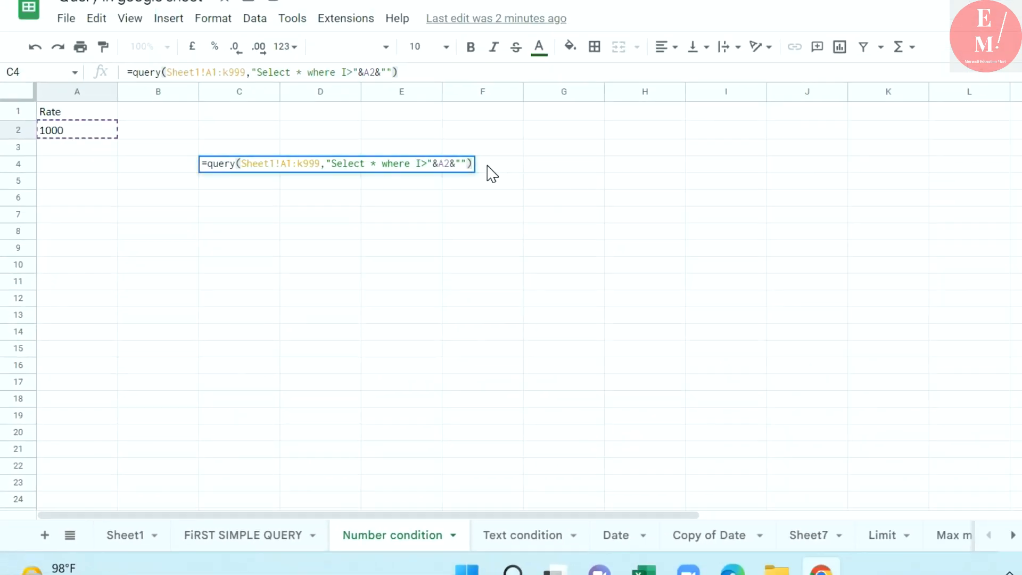
{"action": "key", "text": "Return"}
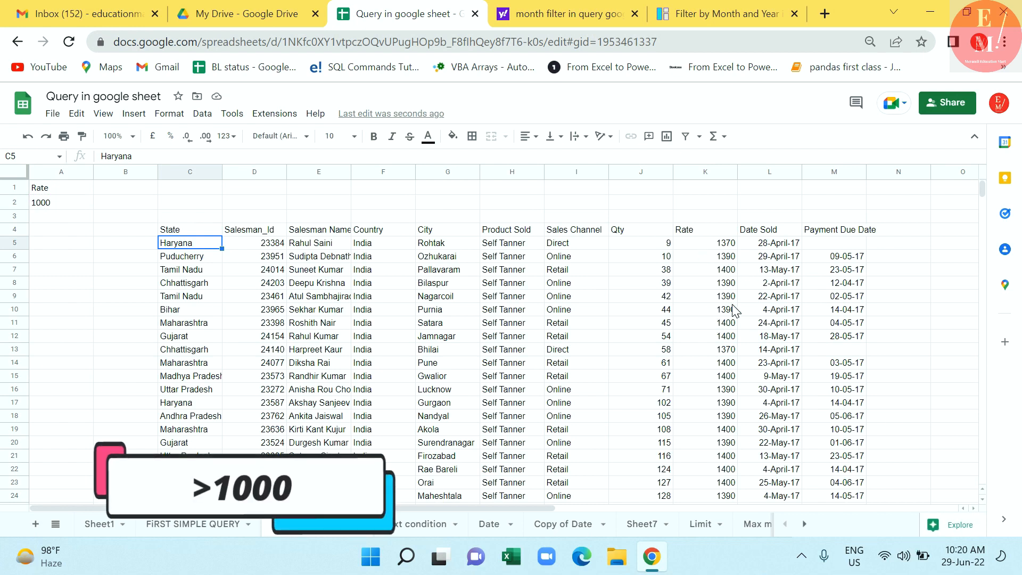
Step: Set the Rate criterion in cell A2 to 1370
{"action": "left_click", "coordinate": [42, 203]}
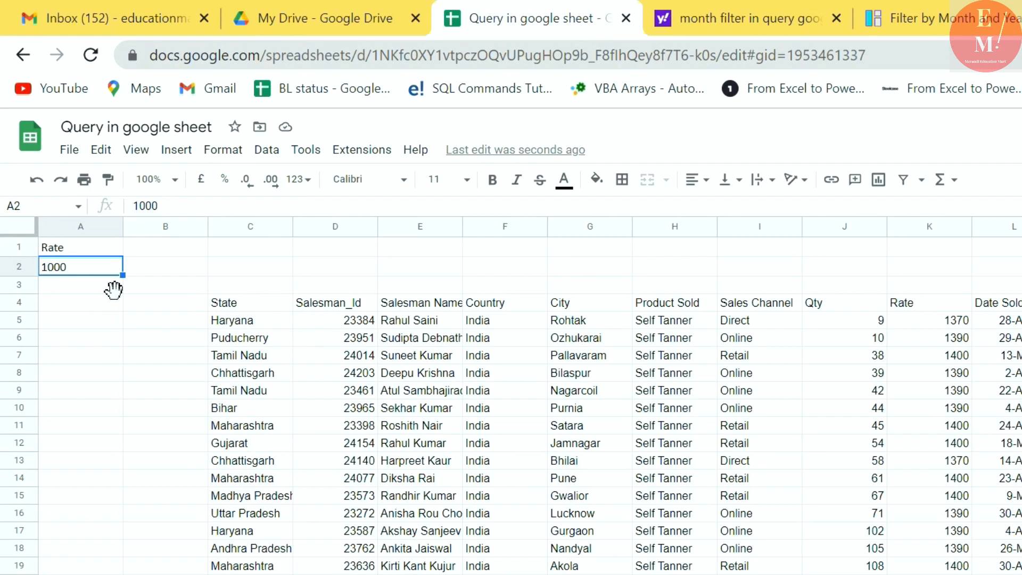
{"action": "type", "text": "1300"}
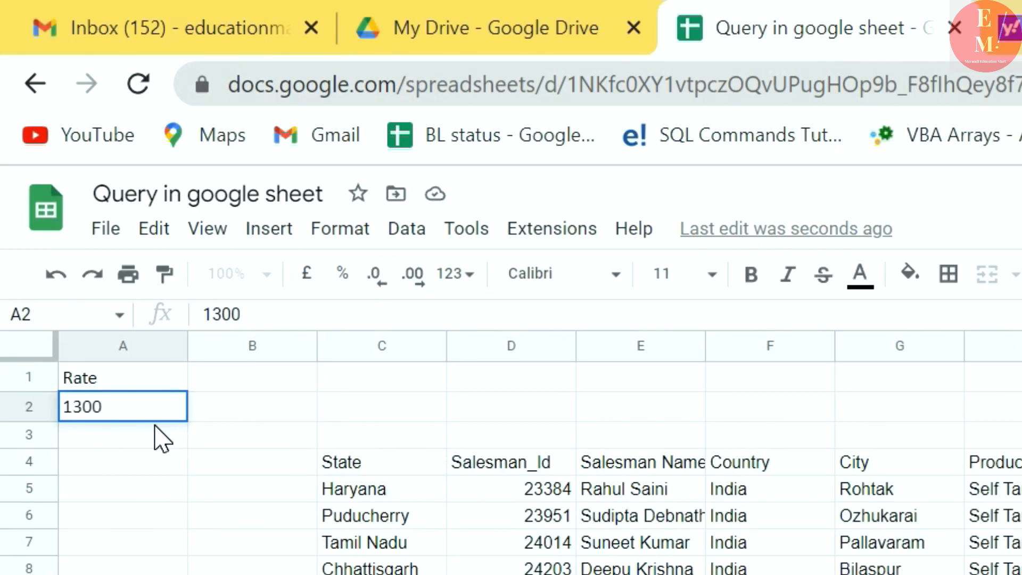
{"action": "key", "text": "BackSpace"}
{"action": "key", "text": "BackSpace"}
{"action": "type", "text": "70"}
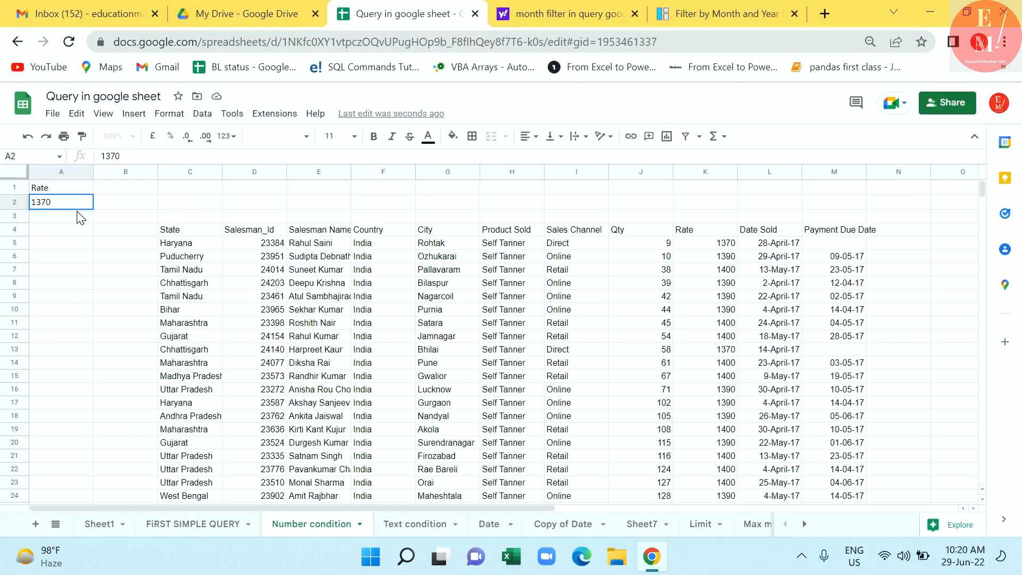
{"action": "key", "text": "Return"}
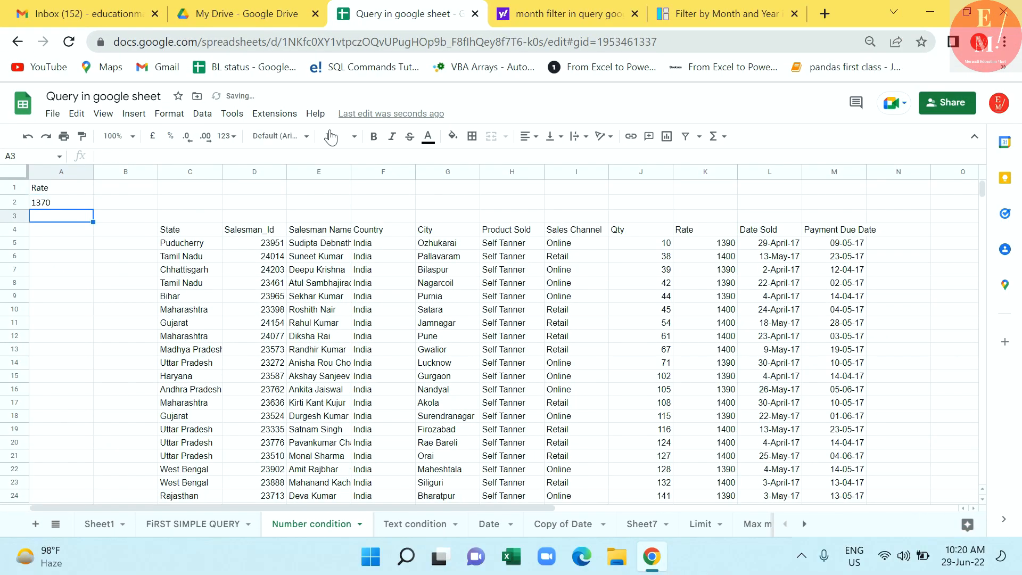
Step: On the Text condition sheet, set the Sales channel criterion in A2 to Direct
{"action": "key", "text": "ctrl+Page_Down"}
{"action": "left_click", "coordinate": [87, 201]}
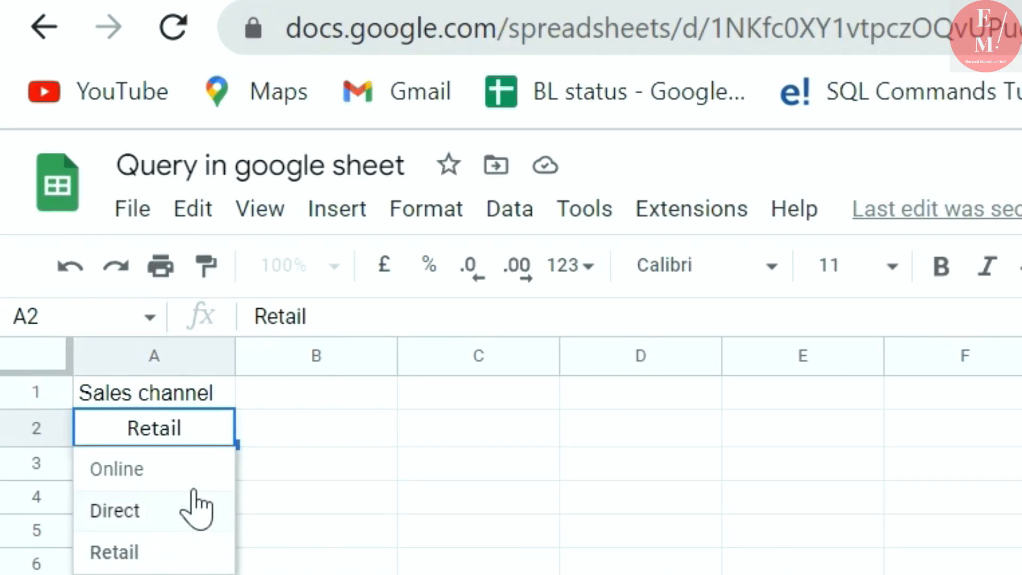
{"action": "left_click", "coordinate": [197, 509]}
Step: Return to the Number condition sheet and review how cell C4's query formula references A2
{"action": "left_click", "coordinate": [429, 542]}
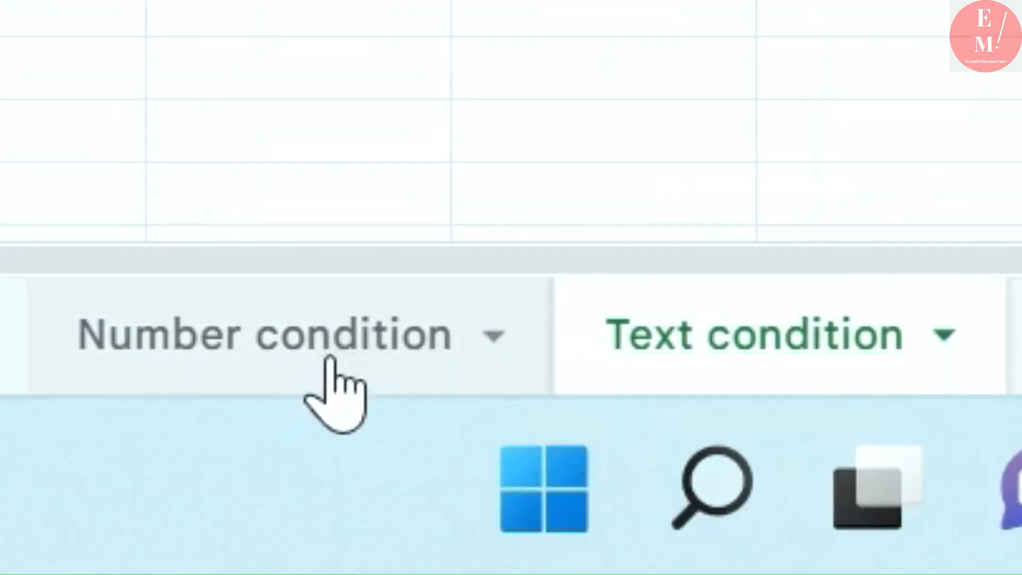
{"action": "left_click", "coordinate": [480, 367]}
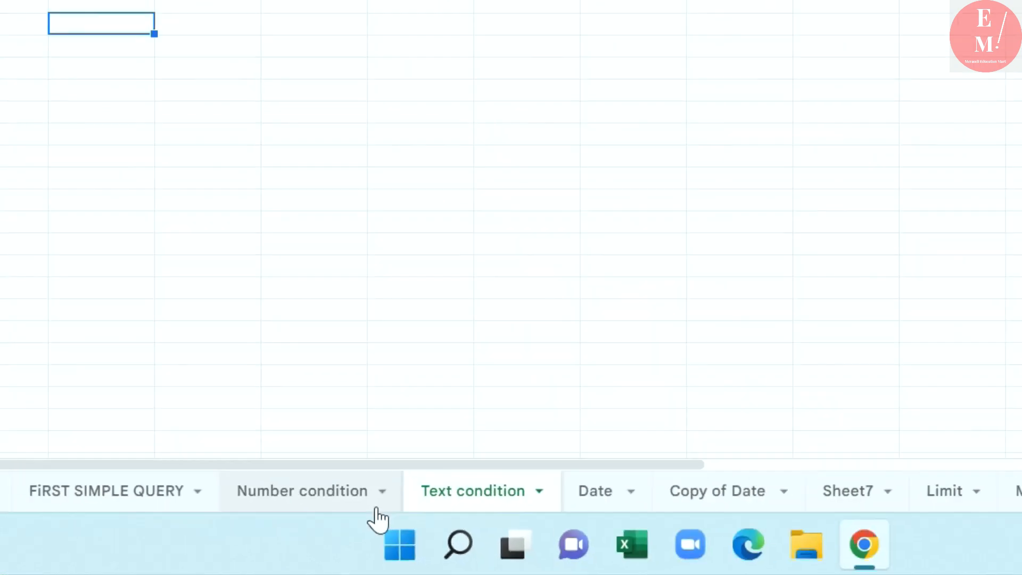
{"action": "left_click", "coordinate": [198, 230]}
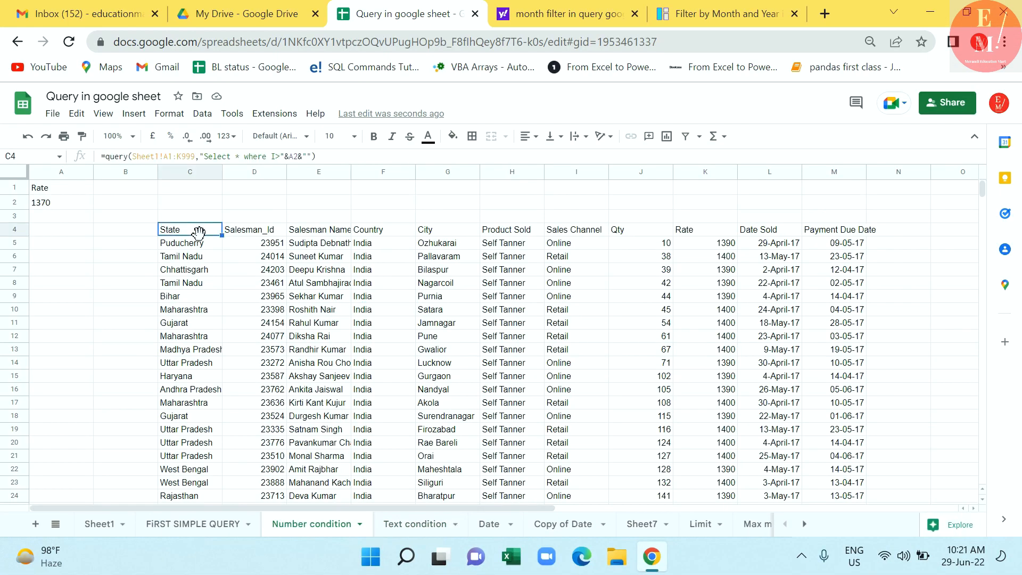
{"action": "double_click", "coordinate": [199, 230]}
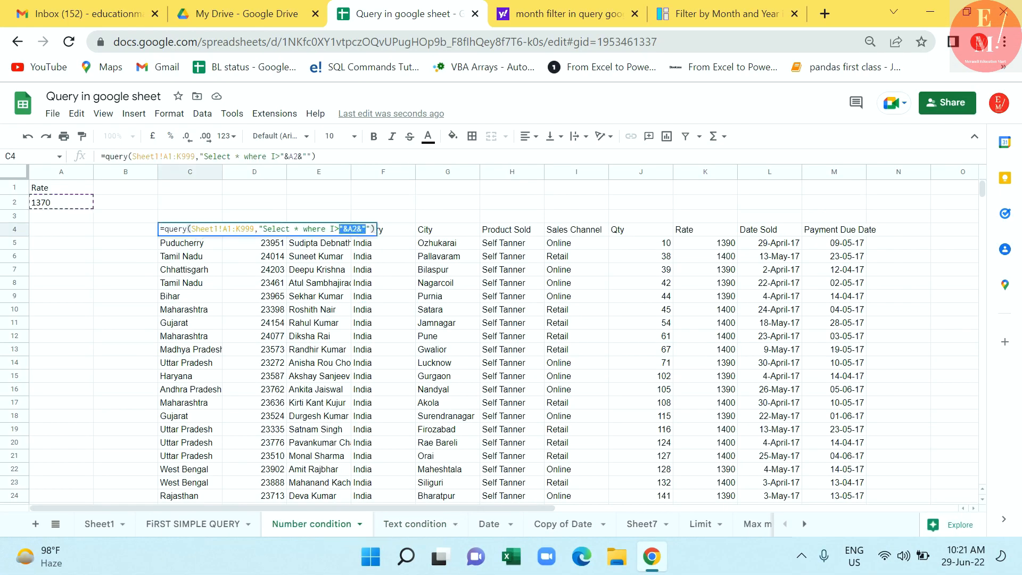
{"action": "key", "text": "Escape"}
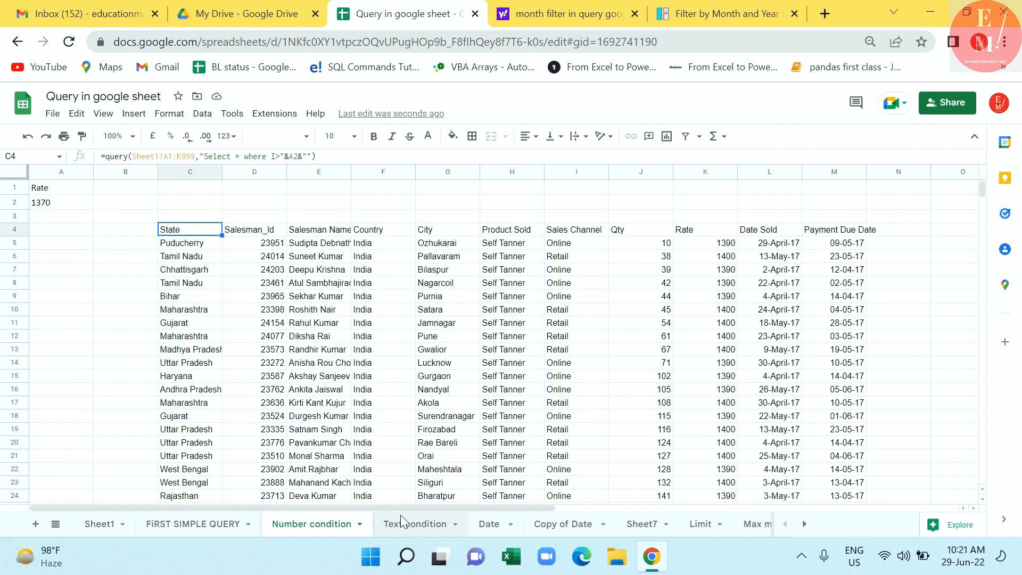
Step: In cell C5 of the Text condition sheet, start a QUERY on Sheet1!A1:K999 with "Select A,B,C,G,H,I Where"
{"action": "left_click", "coordinate": [402, 523]}
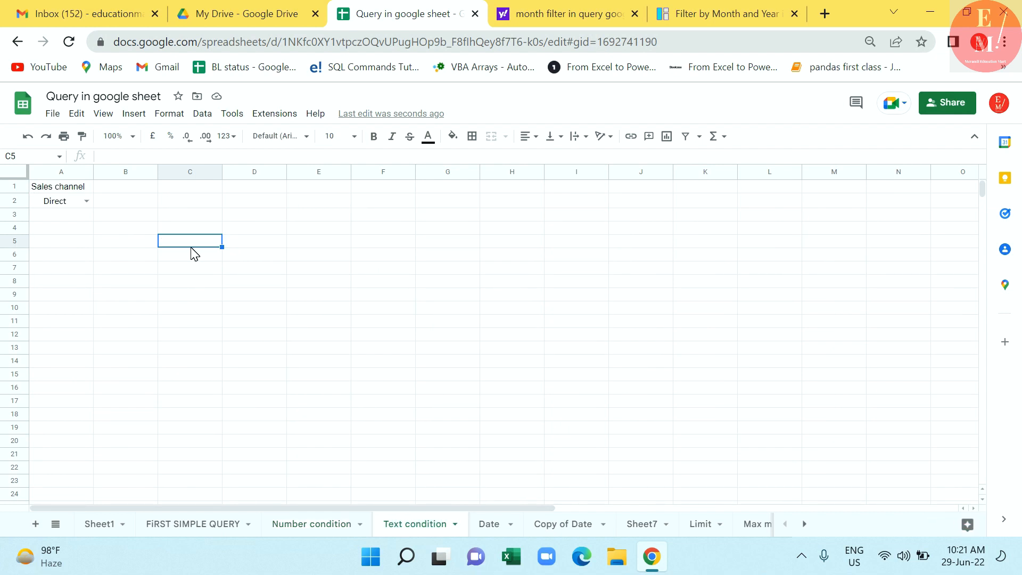
{"action": "type", "text": "=query("}
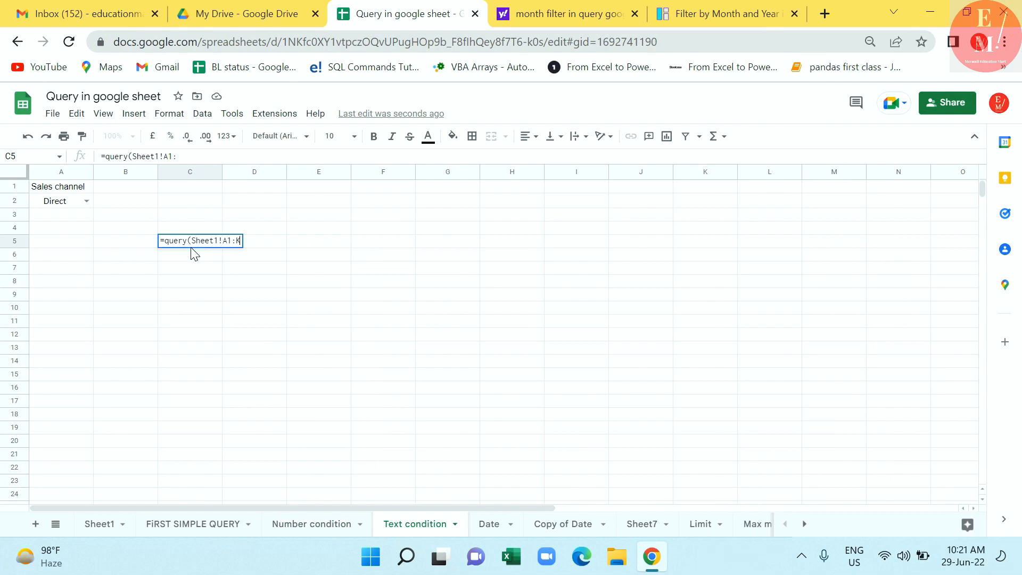
{"action": "type", "text": ",\"Select \""}
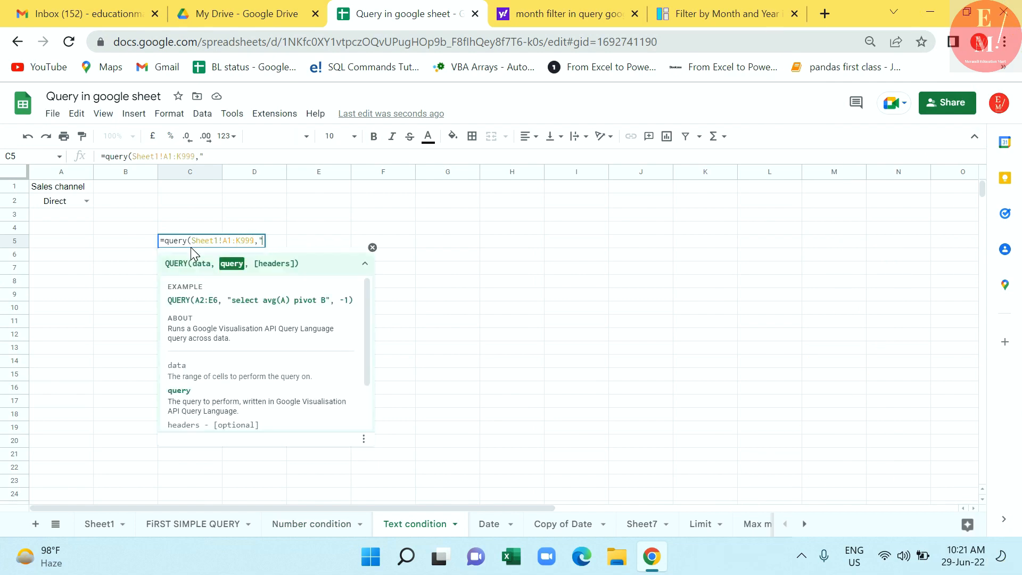
{"action": "type", "text": "A,B,C,G,H,I Where"}
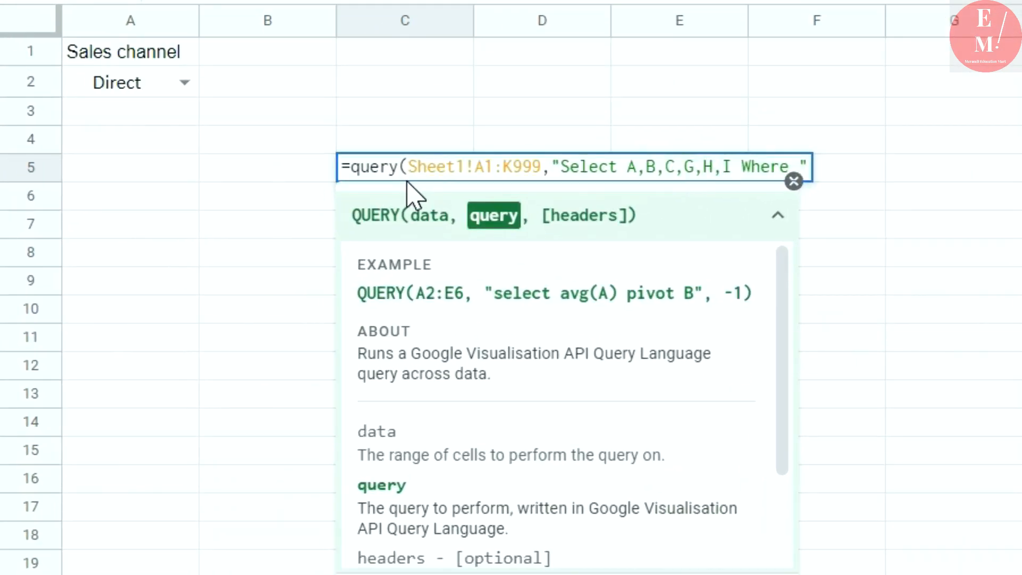
Step: Complete the Where clause as G='"&A2&"' to match the chosen sales channel, close the formula and enter it
{"action": "type", "text": "G="}
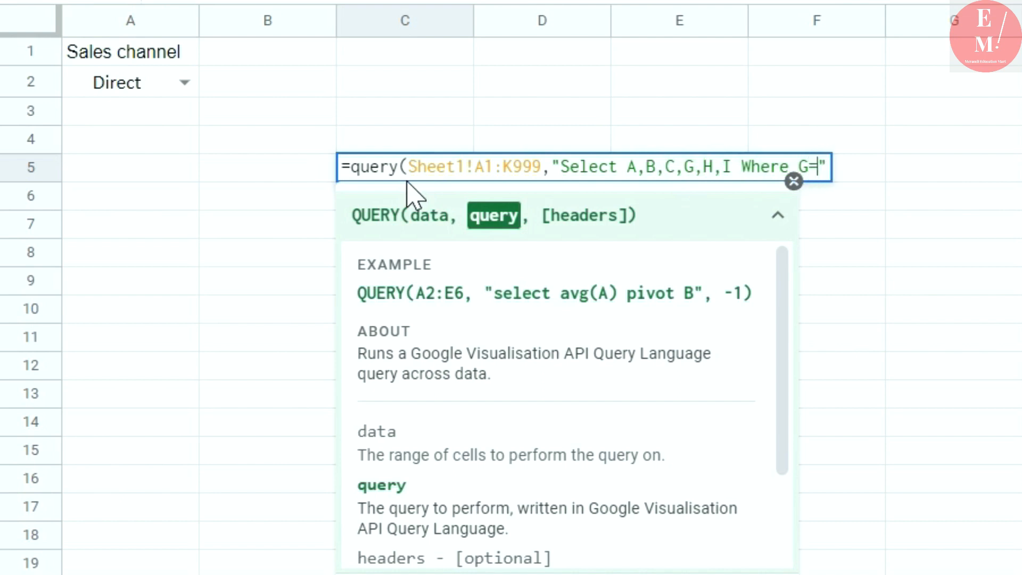
{"action": "type", "text": "''"}
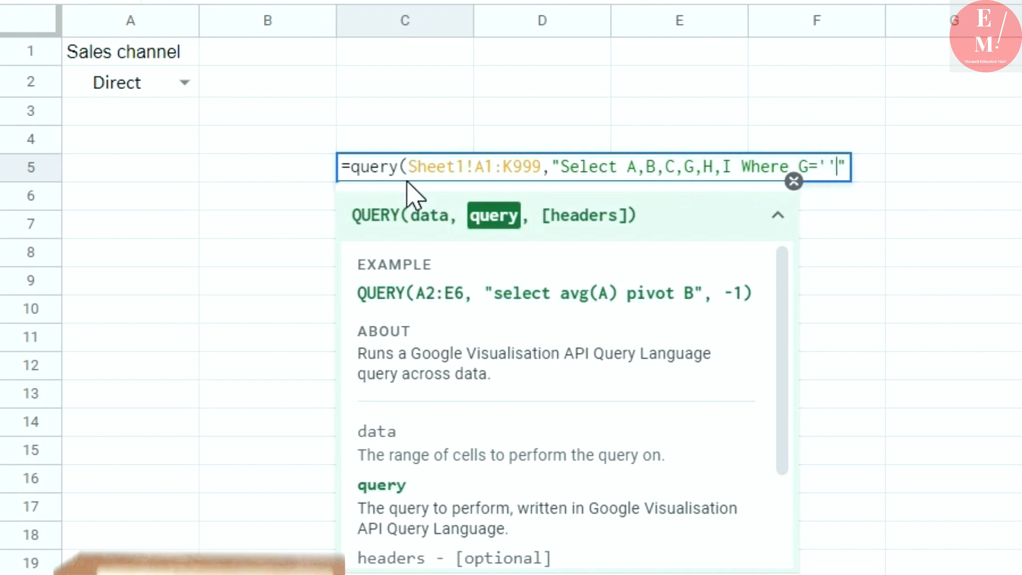
{"action": "key", "text": "Left"}
{"action": "type", "text": "\"\""}
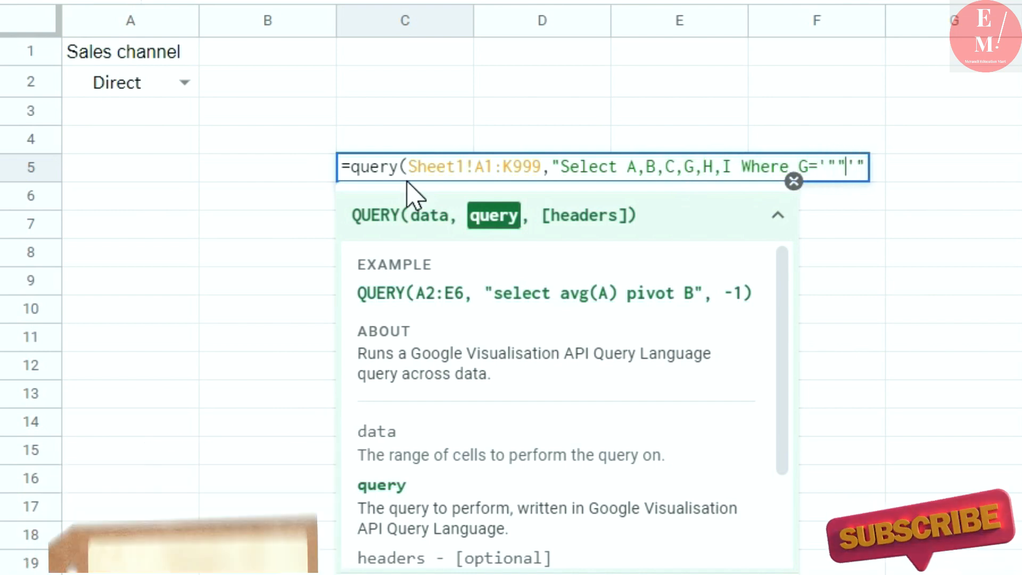
{"action": "key", "text": "Left"}
{"action": "type", "text": "&&"}
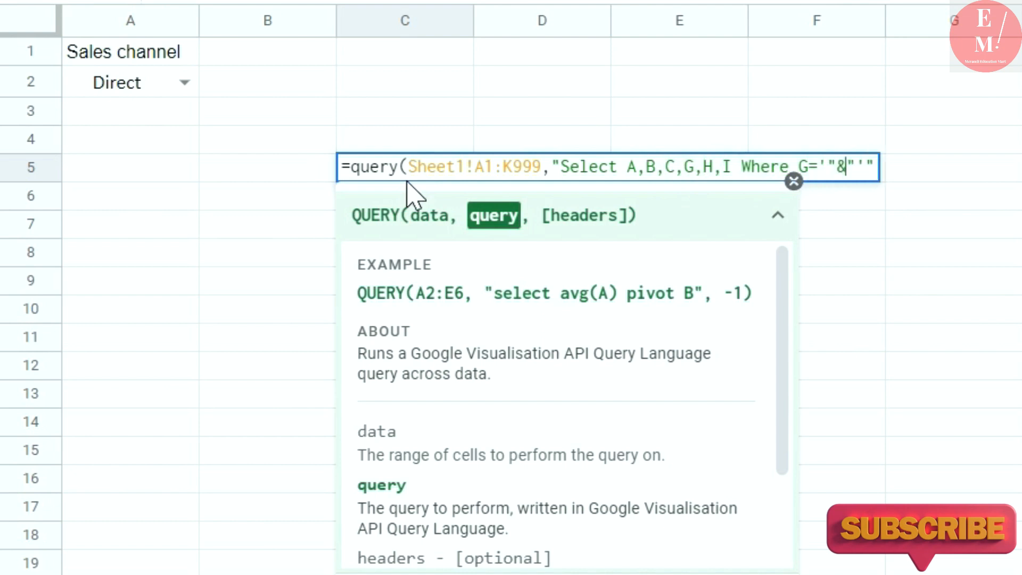
{"action": "key", "text": "Left"}
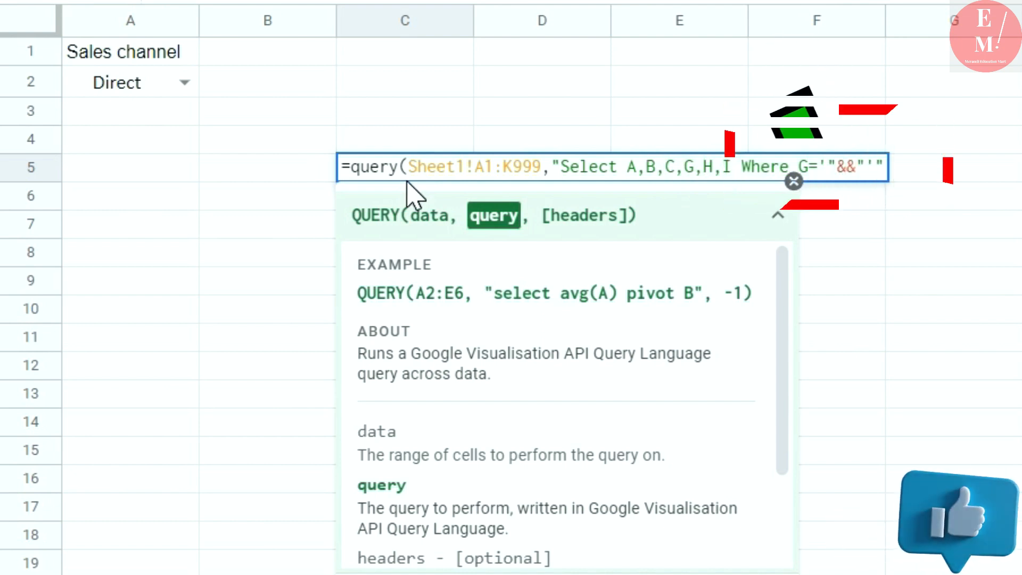
{"action": "left_click", "coordinate": [107, 86]}
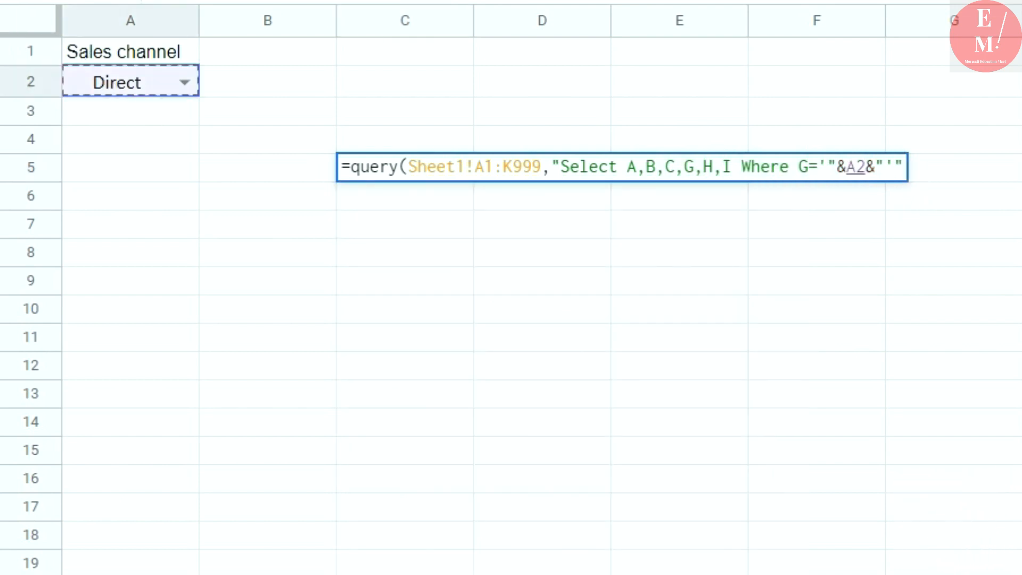
{"action": "left_click", "coordinate": [905, 167]}
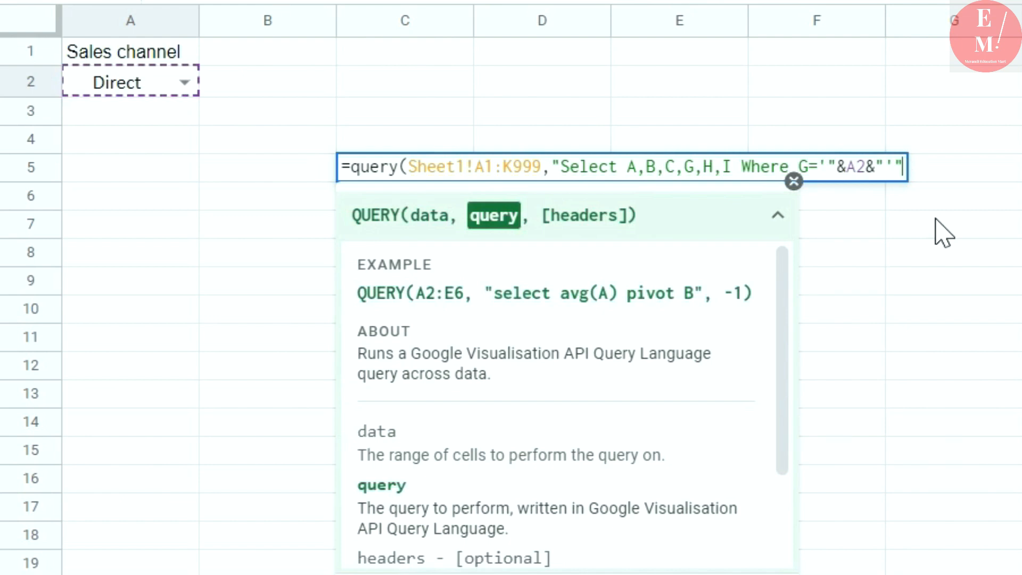
{"action": "type", "text": ")"}
{"action": "key", "text": "Return"}
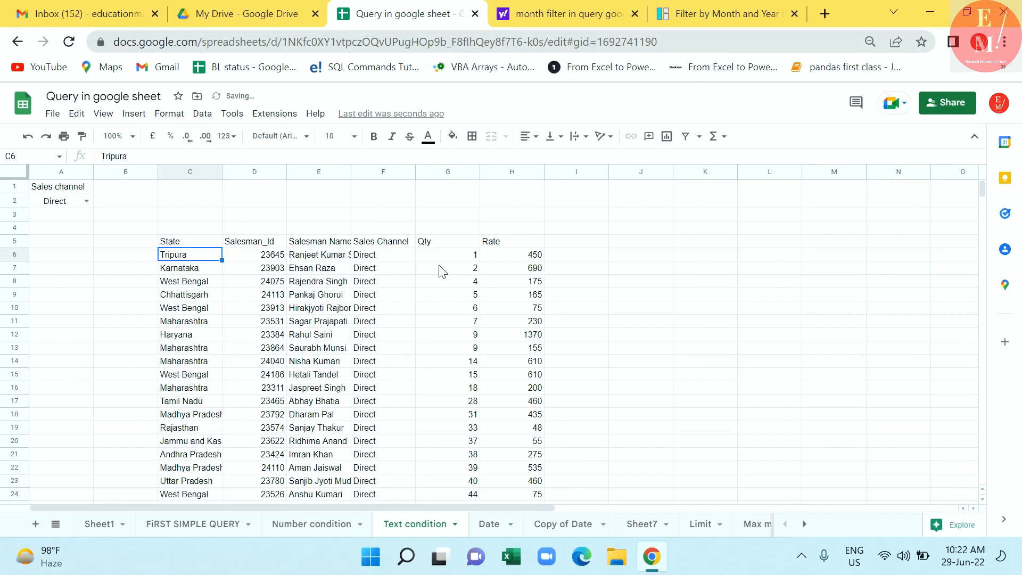
{"action": "left_click", "coordinate": [341, 255]}
{"action": "left_click", "coordinate": [381, 375]}
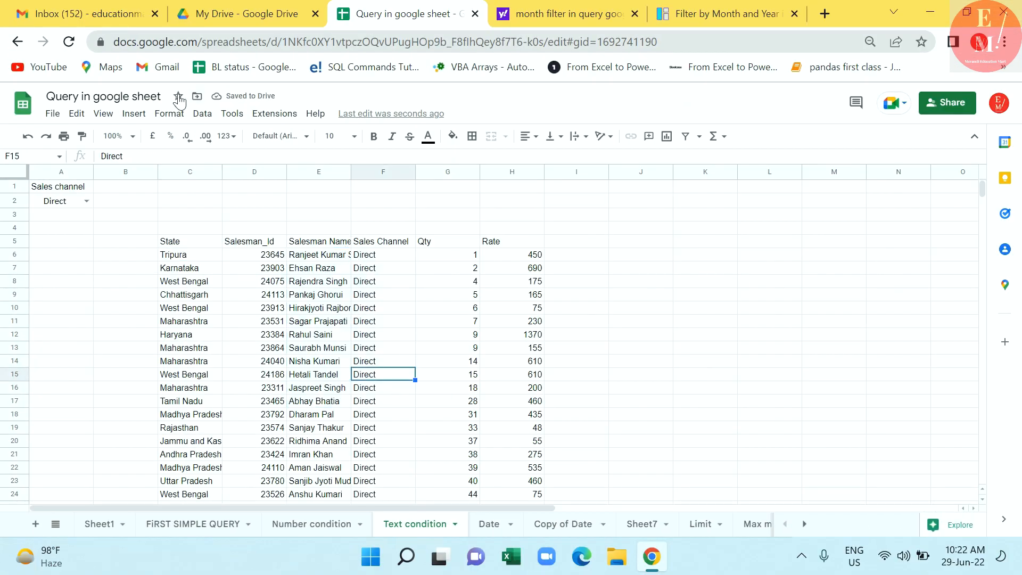
Step: Set the Sales channel criterion in A2 to Online and check the Sales Channel column of the query output
{"action": "left_click", "coordinate": [85, 201]}
{"action": "left_click", "coordinate": [53, 216]}
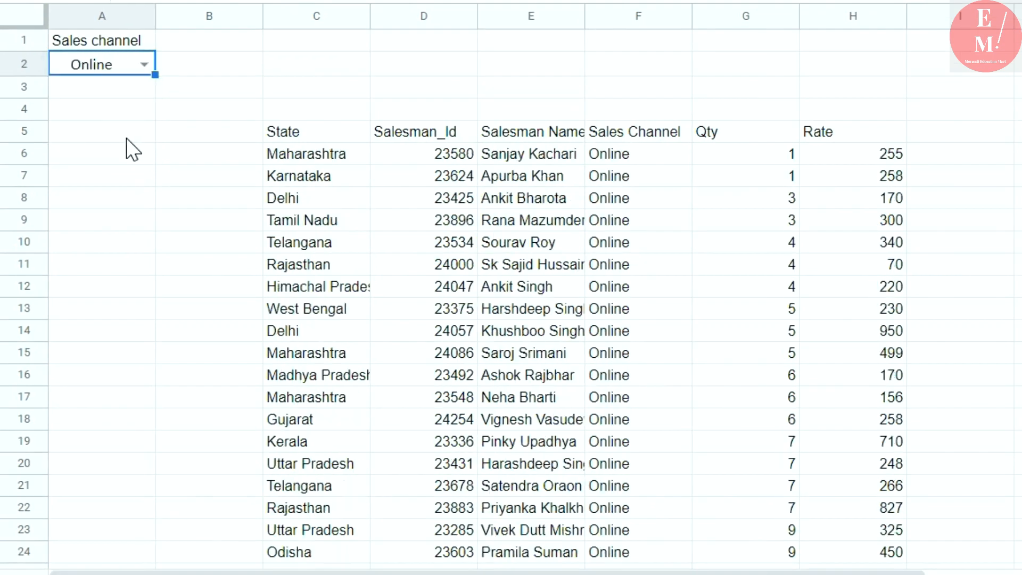
{"action": "left_click_drag", "start_coordinate": [636, 133], "coordinate": [655, 422]}
{"action": "left_click", "coordinate": [626, 379]}
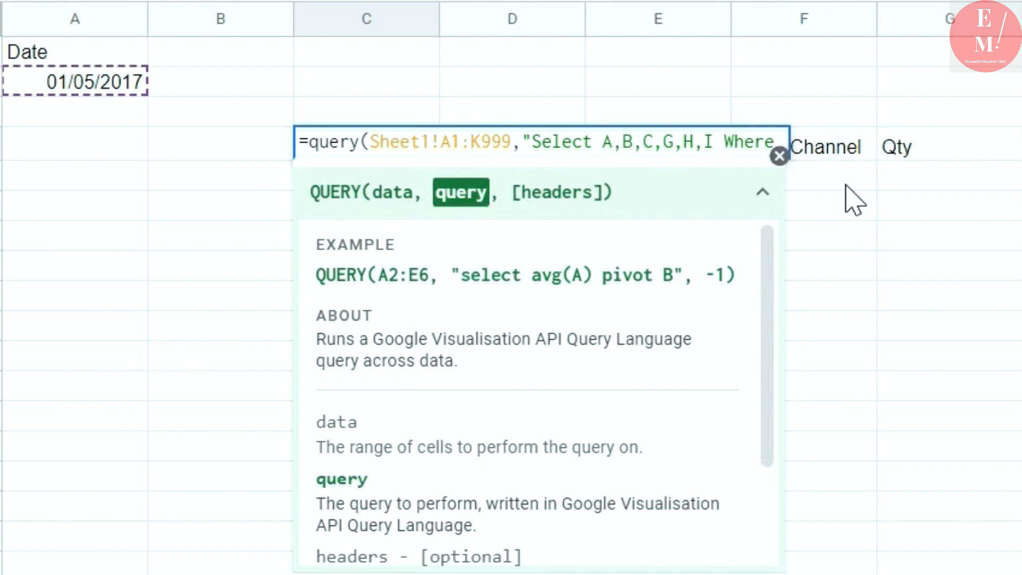
Step: Complete the Where clause of C4's query on the Copy of Date sheet as K> Date '2017-5-1', close the formula and enter it
{"action": "type", "text": "K>"}
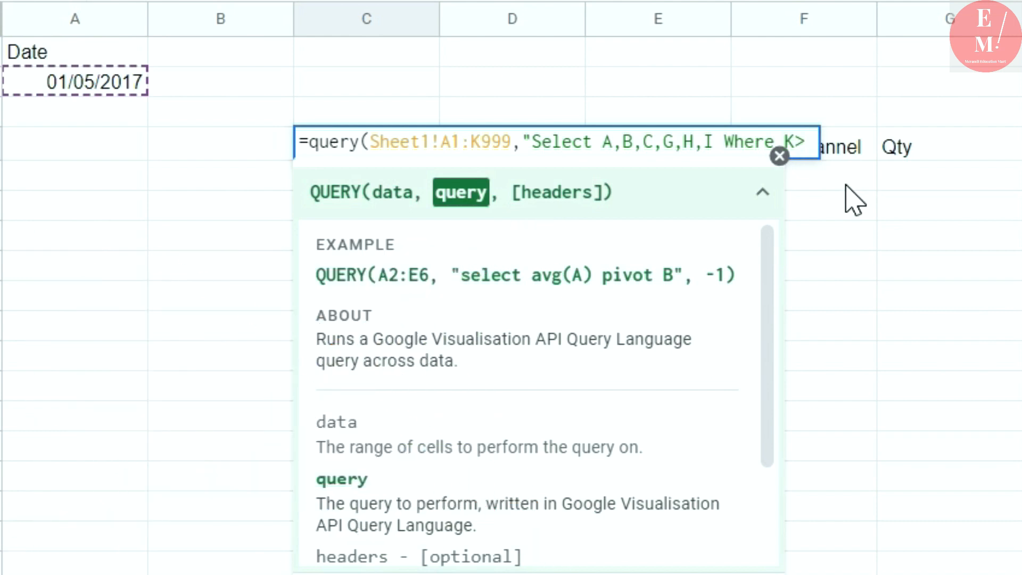
{"action": "type", "text": "Date"}
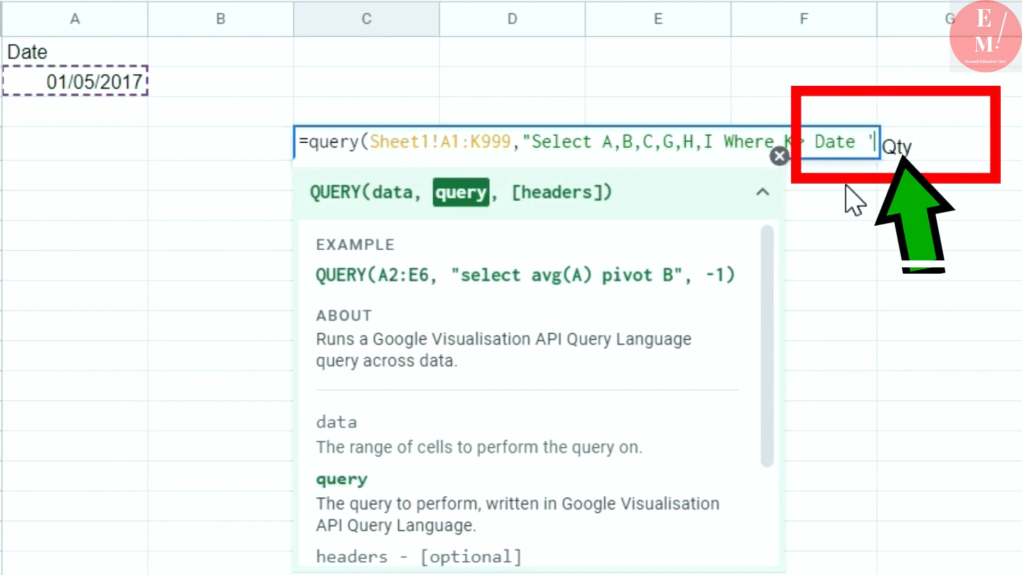
{"action": "type", "text": " '2017-"}
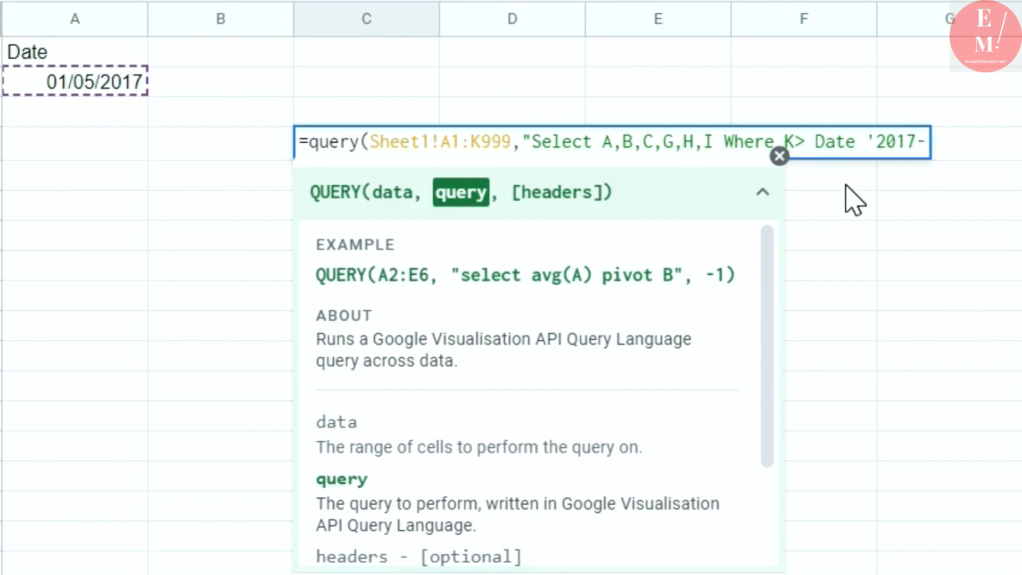
{"action": "type", "text": "5-1'"}
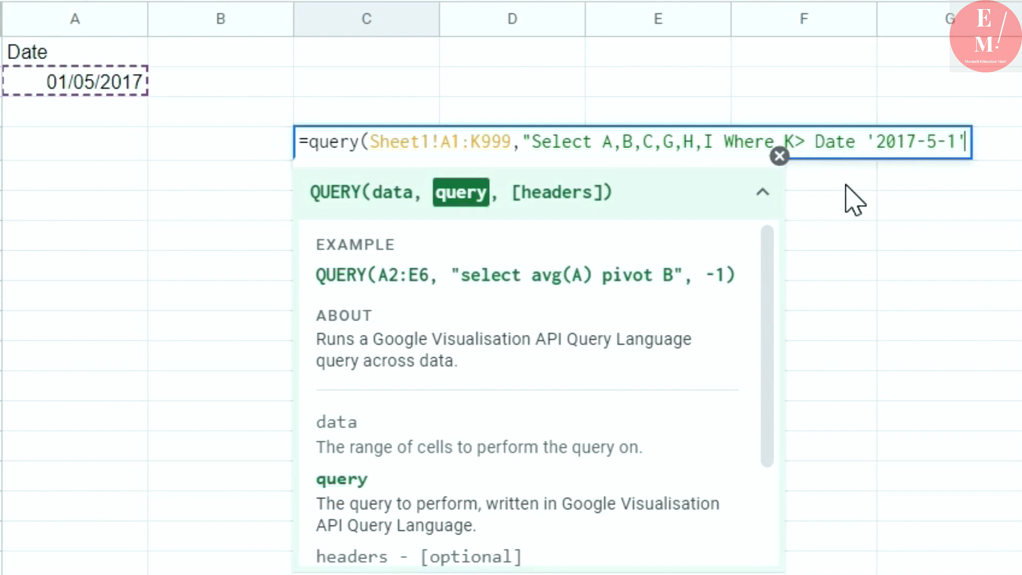
{"action": "type", "text": "\")"}
{"action": "key", "text": "Return"}
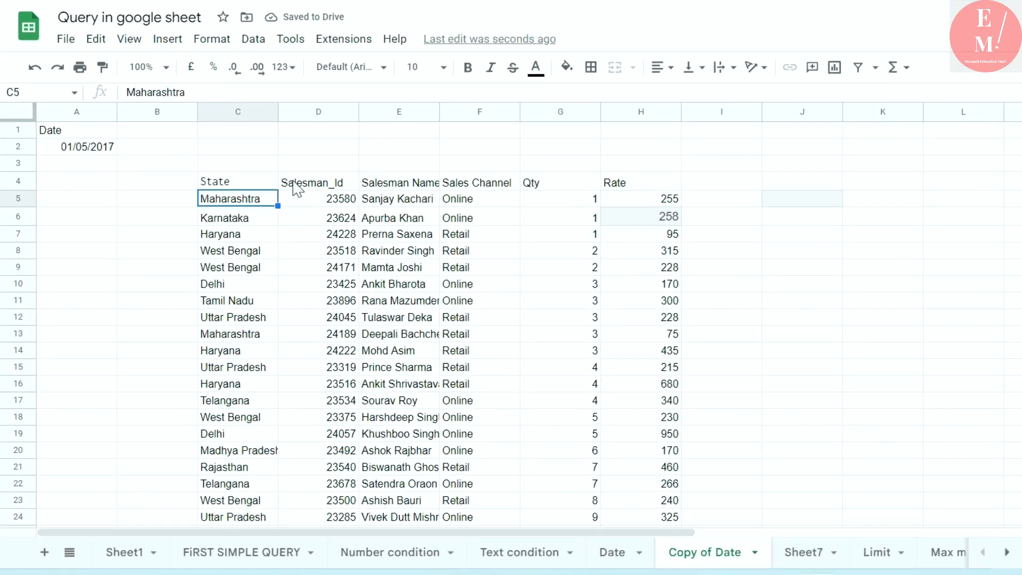
Step: Add column K after I in the Select list of C4's query and enter the formula
{"action": "double_click", "coordinate": [342, 108]}
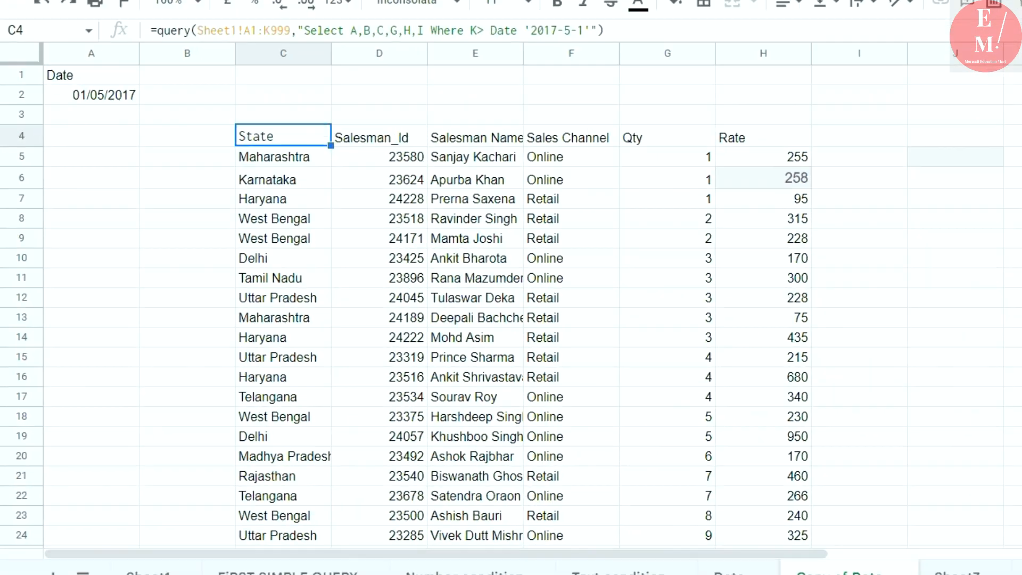
{"action": "left_click", "coordinate": [575, 105]}
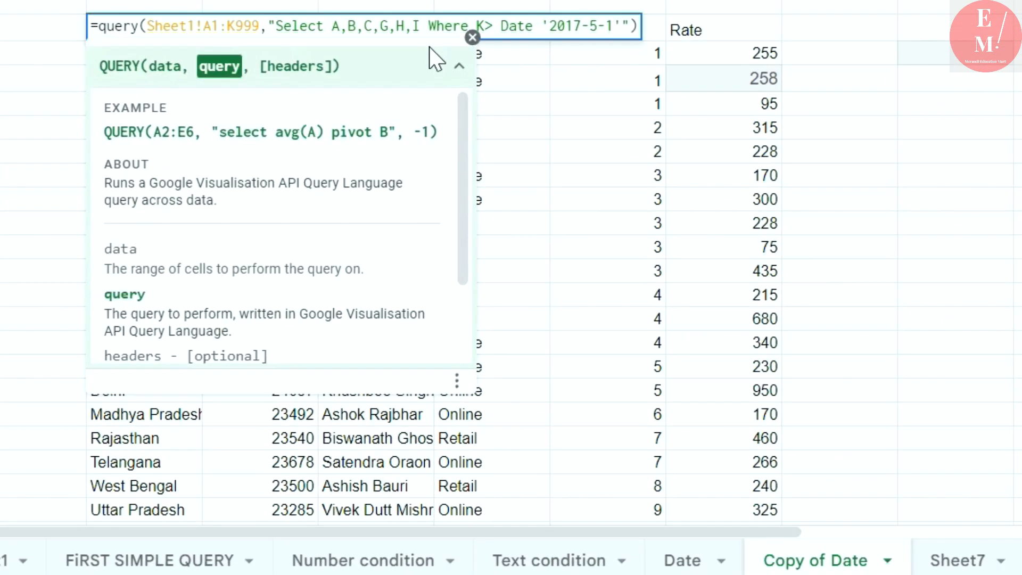
{"action": "type", "text": ","}
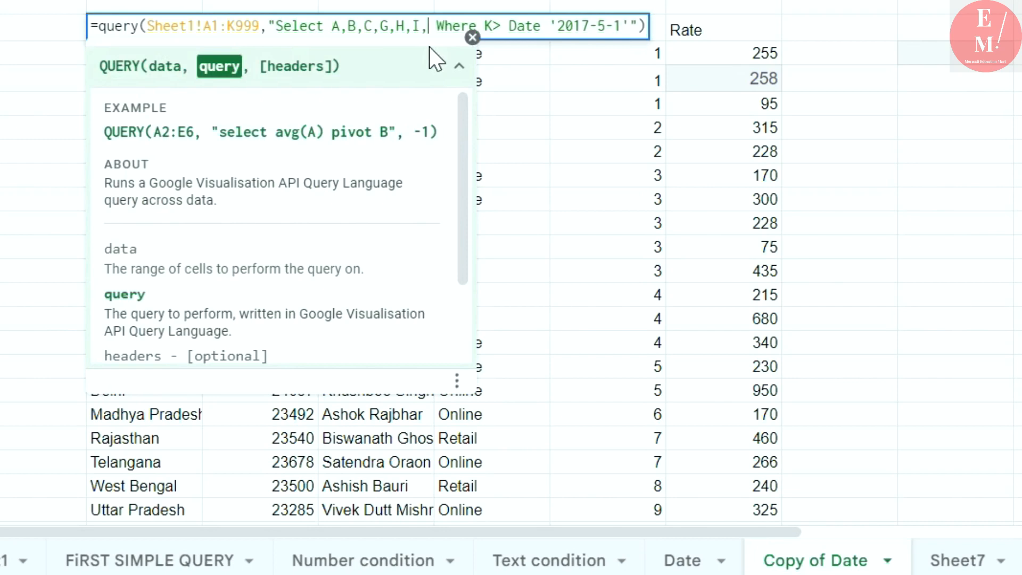
{"action": "type", "text": "K"}
{"action": "key", "text": "Return"}
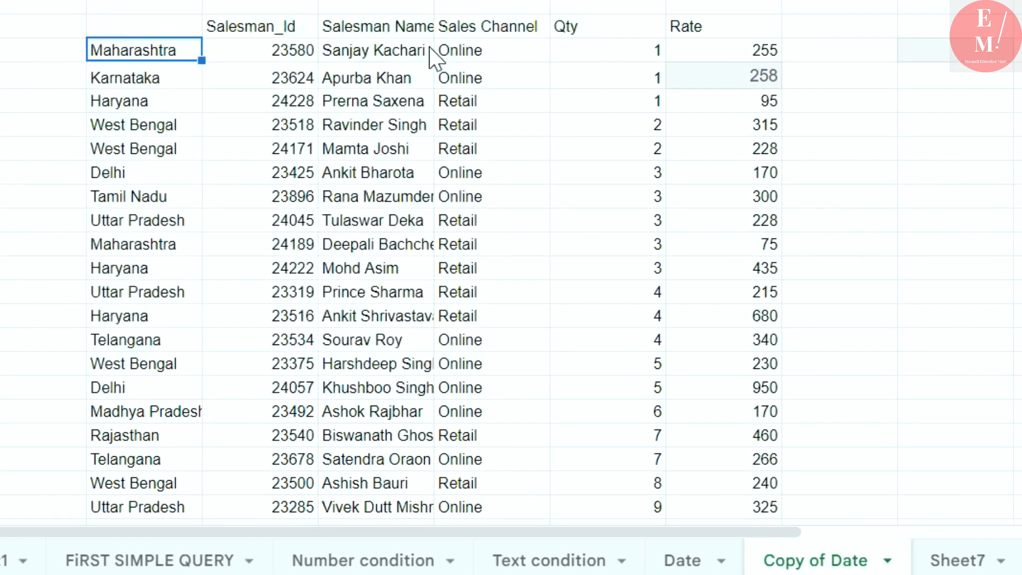
Step: Examine the Payment Due Date values in the query output and the date literal in C4's formula
{"action": "left_click_drag", "start_coordinate": [876, 55], "coordinate": [851, 265]}
{"action": "left_click", "coordinate": [862, 247]}
{"action": "left_click_drag", "start_coordinate": [168, 196], "coordinate": [539, 409]}
{"action": "left_click", "coordinate": [554, 332]}
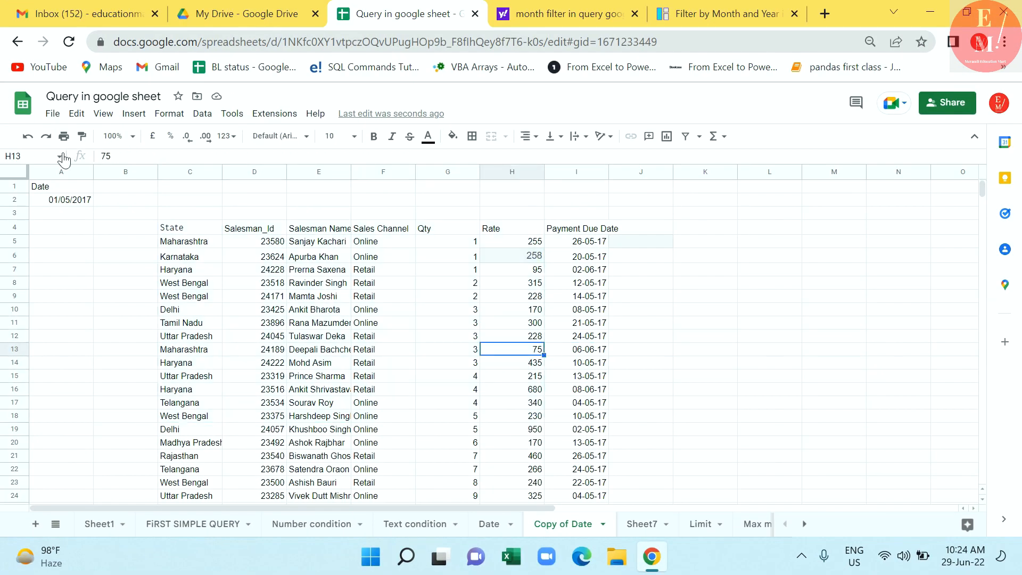
{"action": "double_click", "coordinate": [183, 227]}
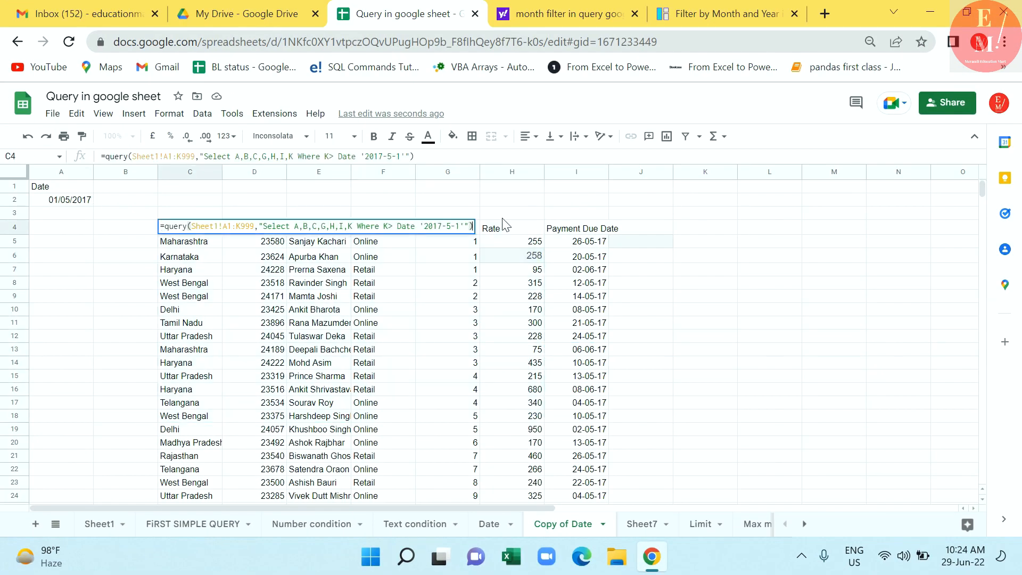
{"action": "left_click_drag", "start_coordinate": [419, 226], "coordinate": [459, 226]}
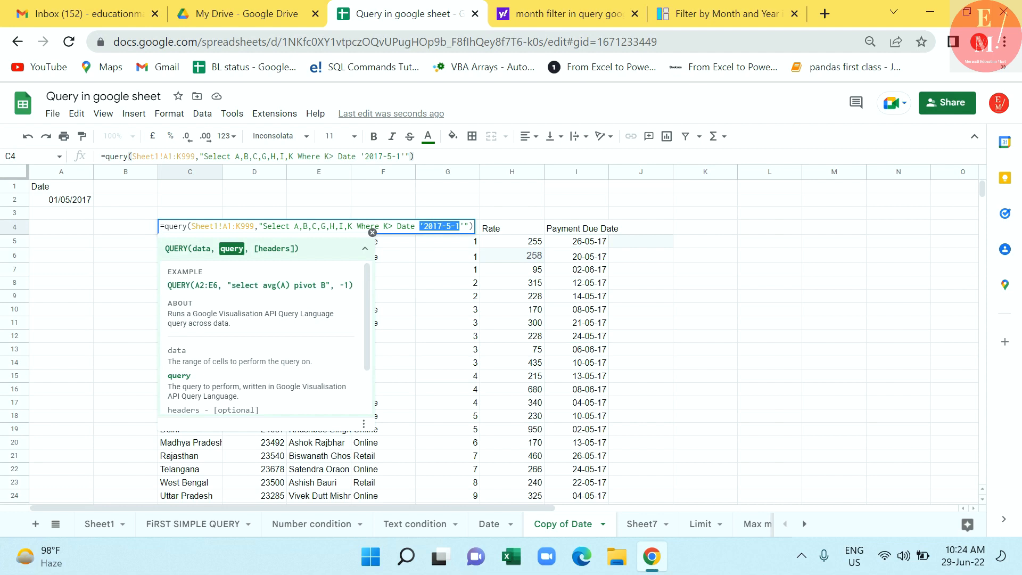
{"action": "left_click", "coordinate": [519, 324]}
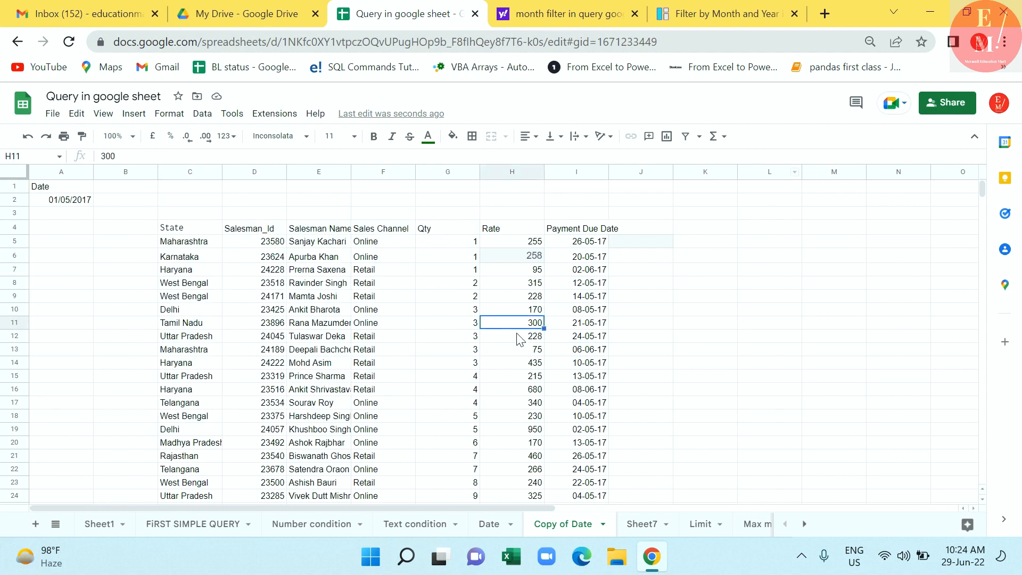
{"action": "left_click", "coordinate": [718, 233]}
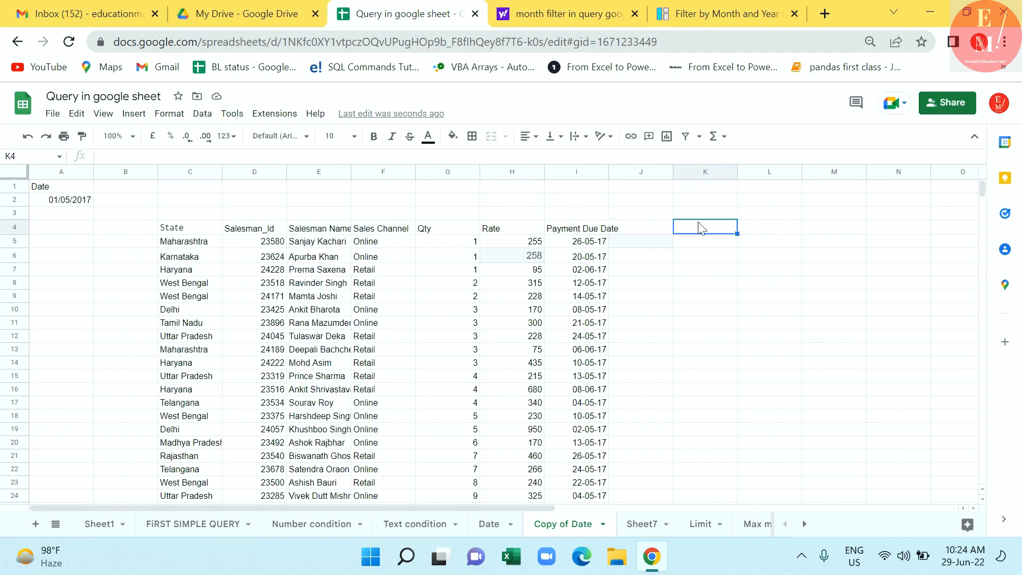
Step: Copy the full query formula text from C4 into cell K4
{"action": "double_click", "coordinate": [199, 229]}
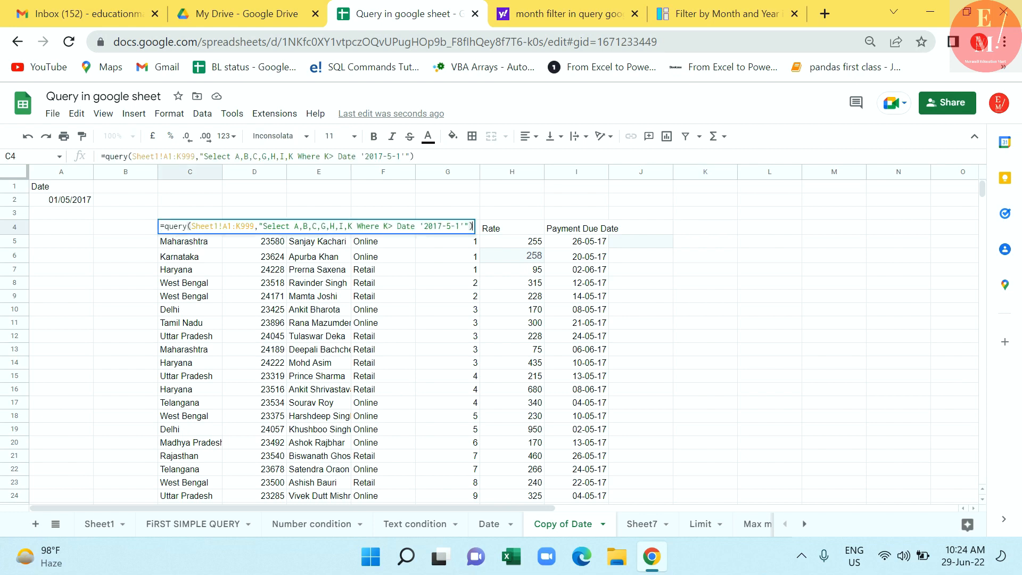
{"action": "left_click_drag", "start_coordinate": [160, 226], "coordinate": [493, 244]}
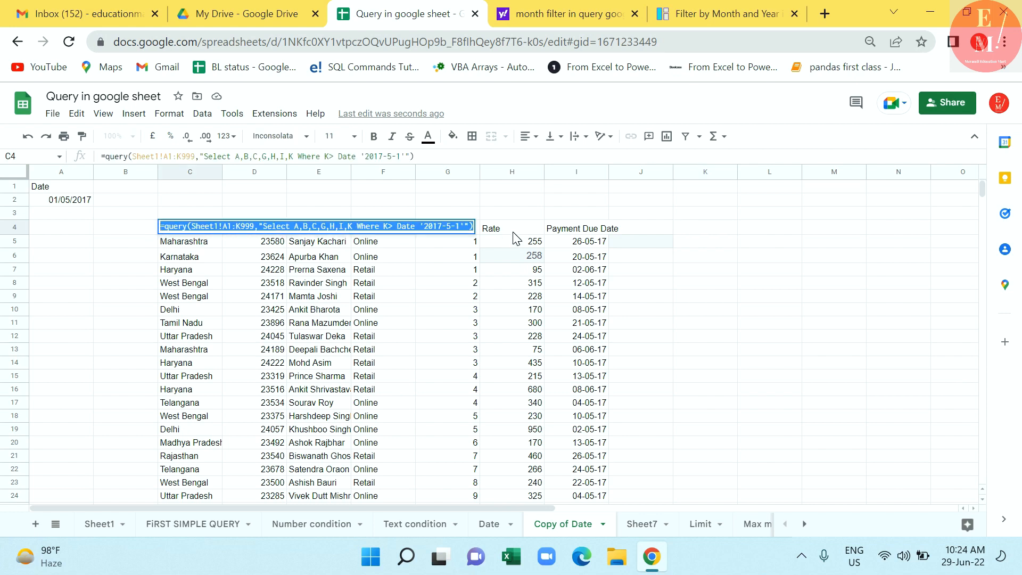
{"action": "key", "text": "ctrl+c"}
{"action": "left_click", "coordinate": [730, 230]}
{"action": "double_click", "coordinate": [730, 230]}
{"action": "key", "text": "ctrl+v"}
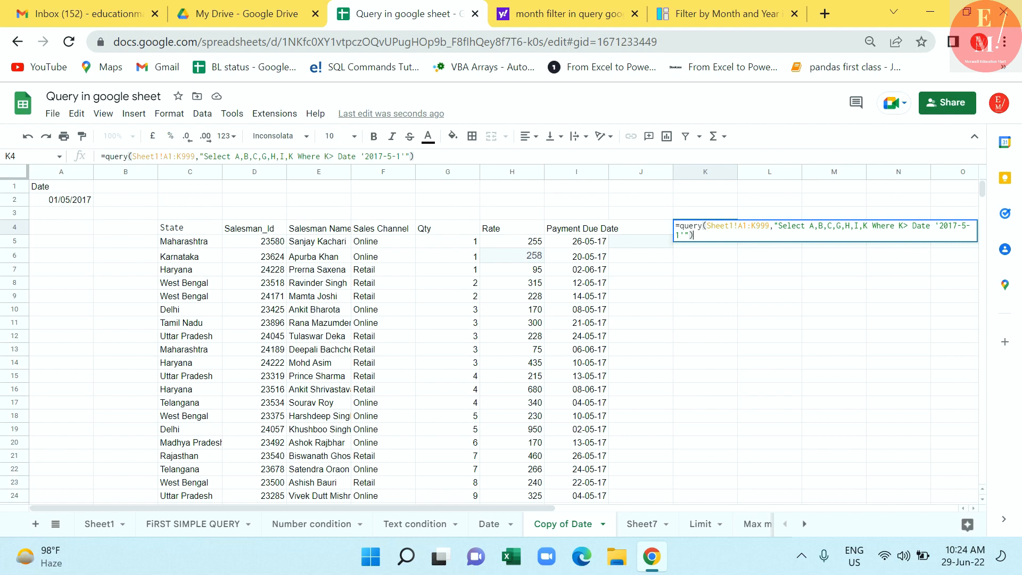
Step: Replace the column list A,B,C,G,H,I,K in K4's query with Sum(H), keeping a space after Select
{"action": "left_click_drag", "start_coordinate": [805, 226], "coordinate": [868, 226]}
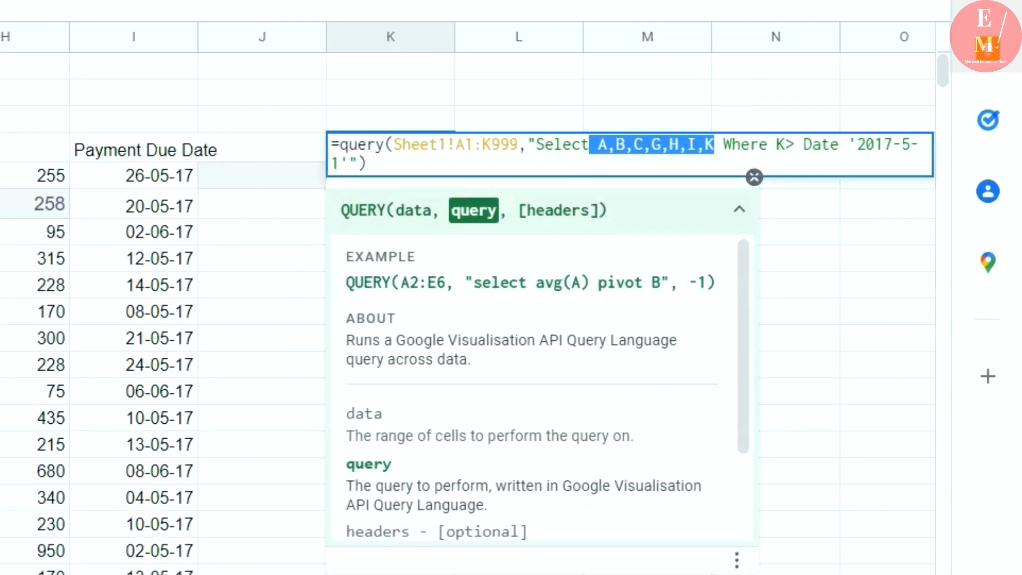
{"action": "type", "text": "Sum"}
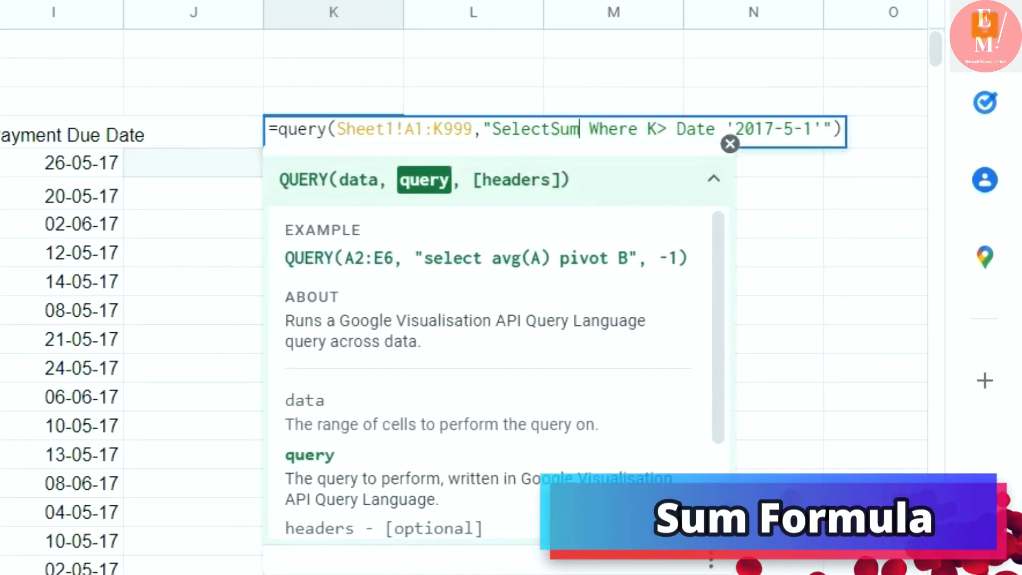
{"action": "type", "text": "("}
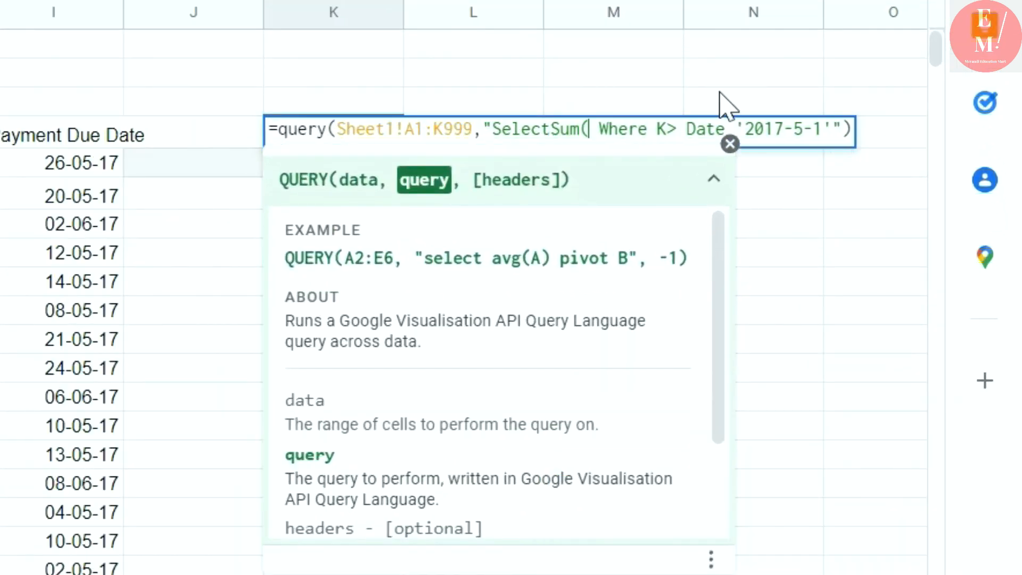
{"action": "left_click", "coordinate": [550, 129]}
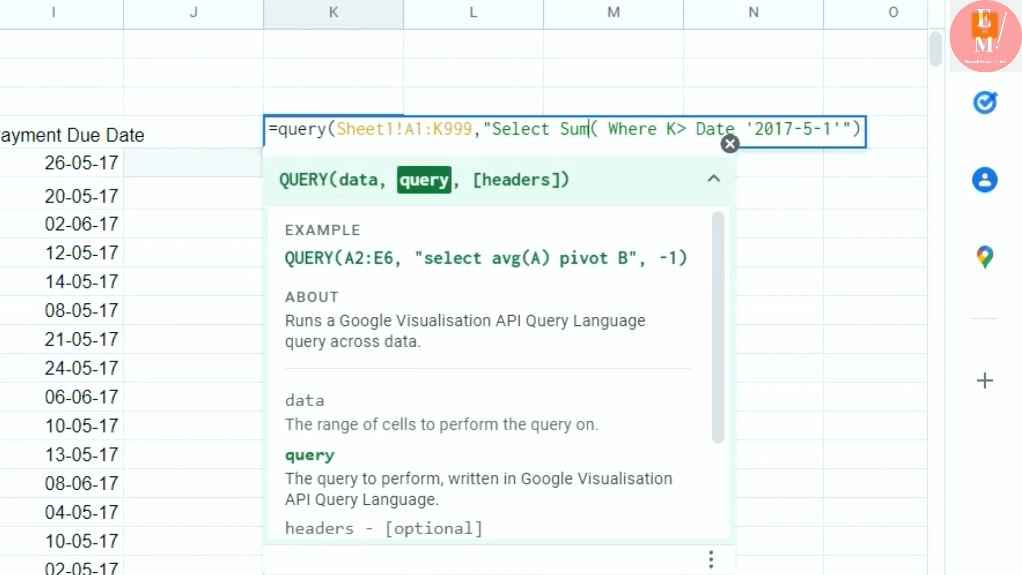
{"action": "key", "text": "Right"}
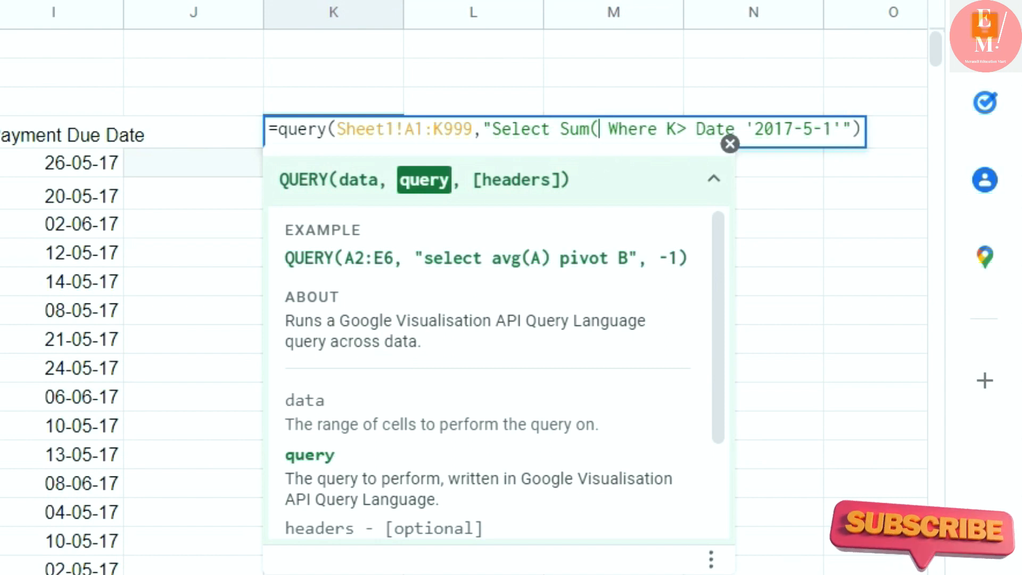
{"action": "type", "text": "H"}
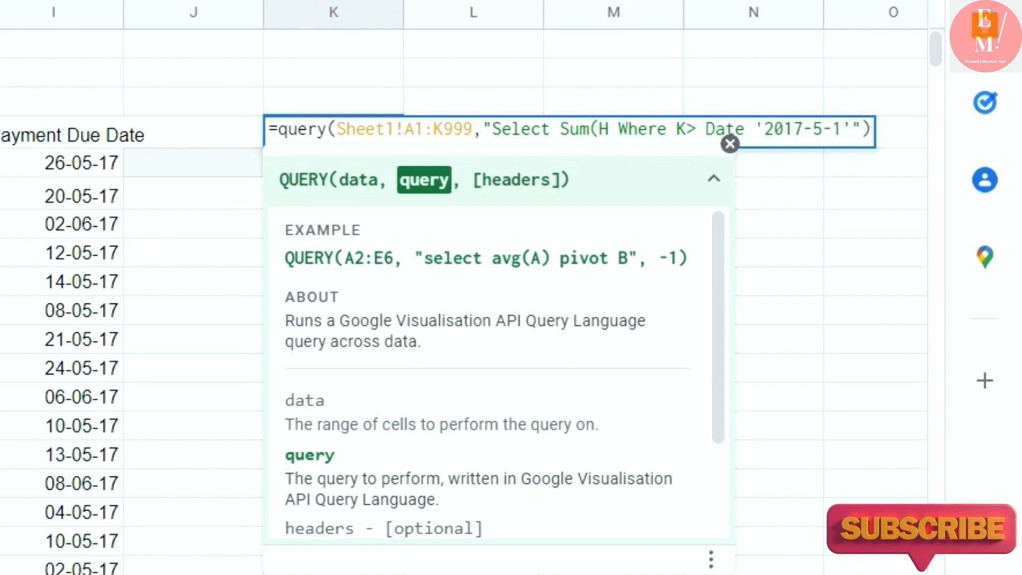
{"action": "type", "text": ")"}
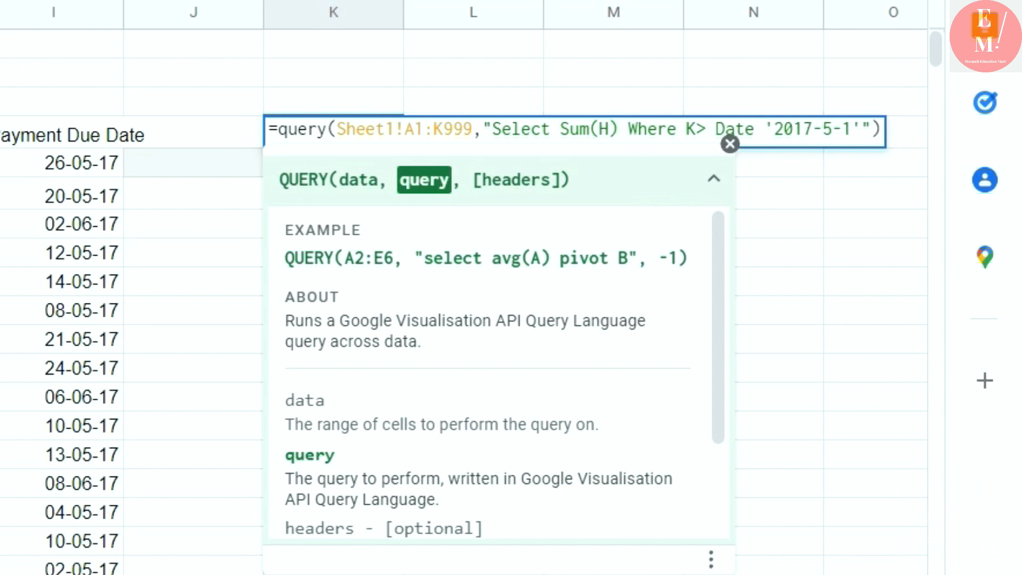
Step: Replace the date literal in K4's query with the cell reference '"&A2&"' and enter the formula
{"action": "left_click_drag", "start_coordinate": [766, 129], "coordinate": [863, 130]}
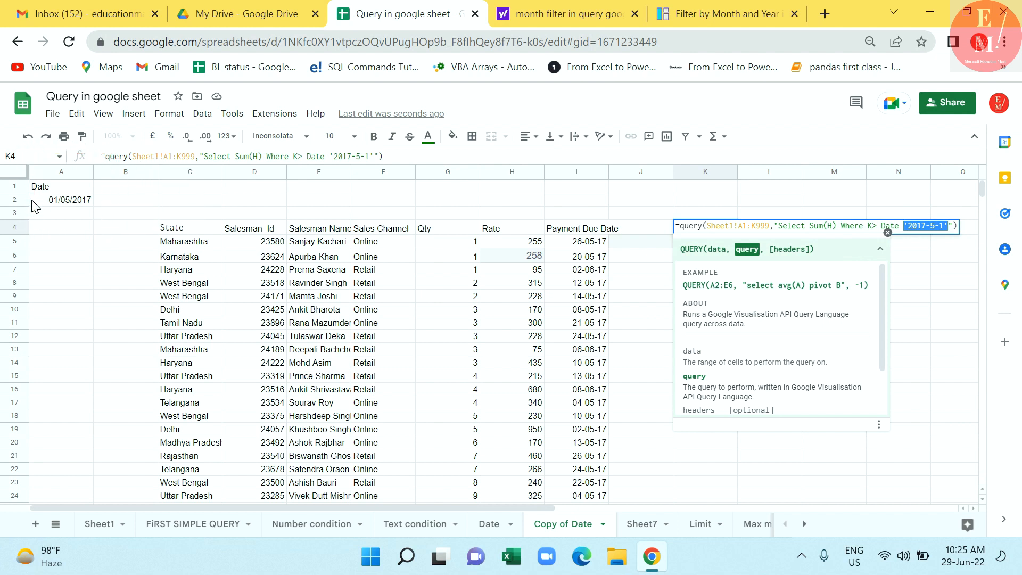
{"action": "type", "text": "''"}
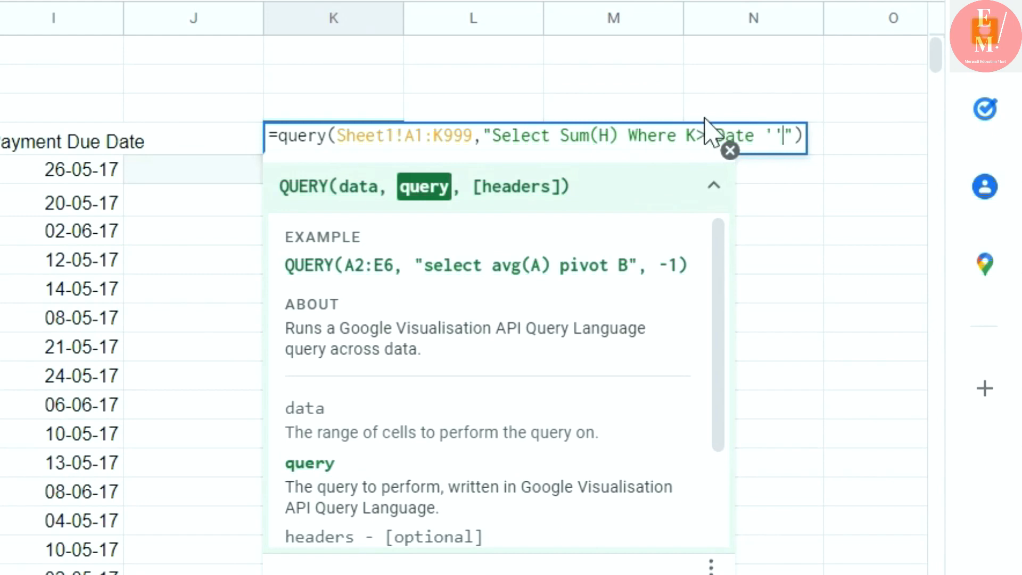
{"action": "left_click", "coordinate": [773, 135]}
{"action": "type", "text": "\"\""}
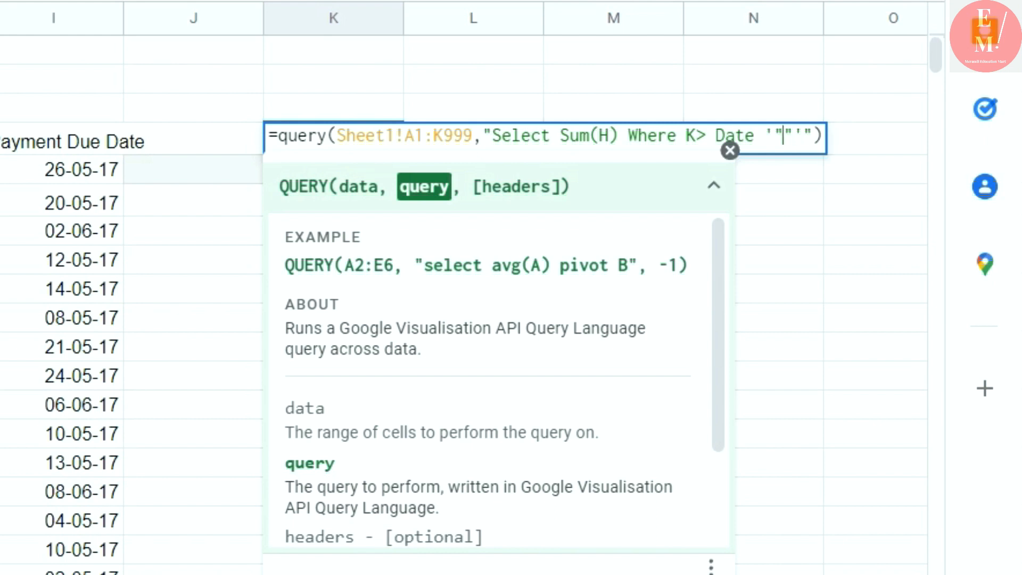
{"action": "type", "text": "&&"}
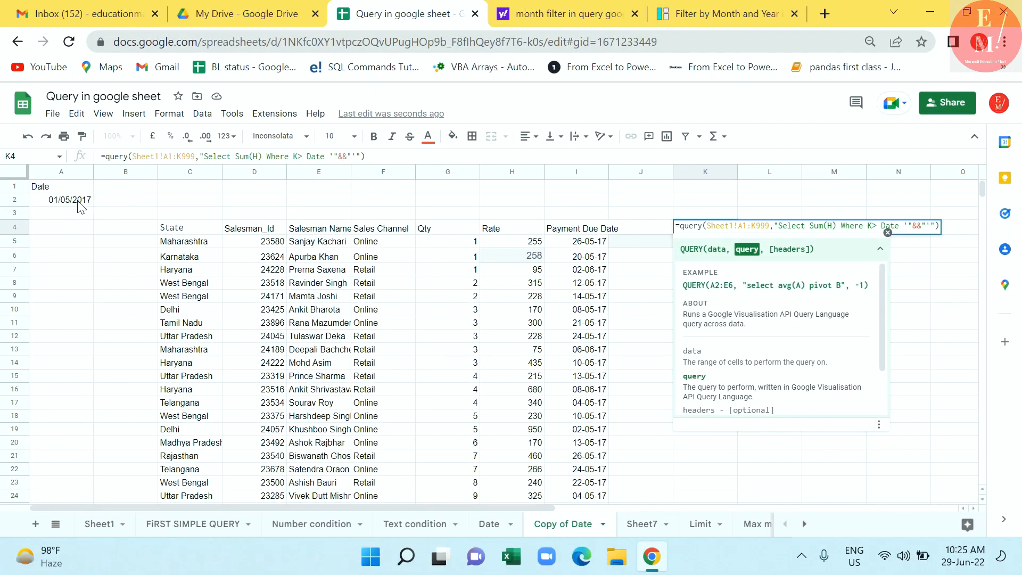
{"action": "left_click", "coordinate": [79, 206]}
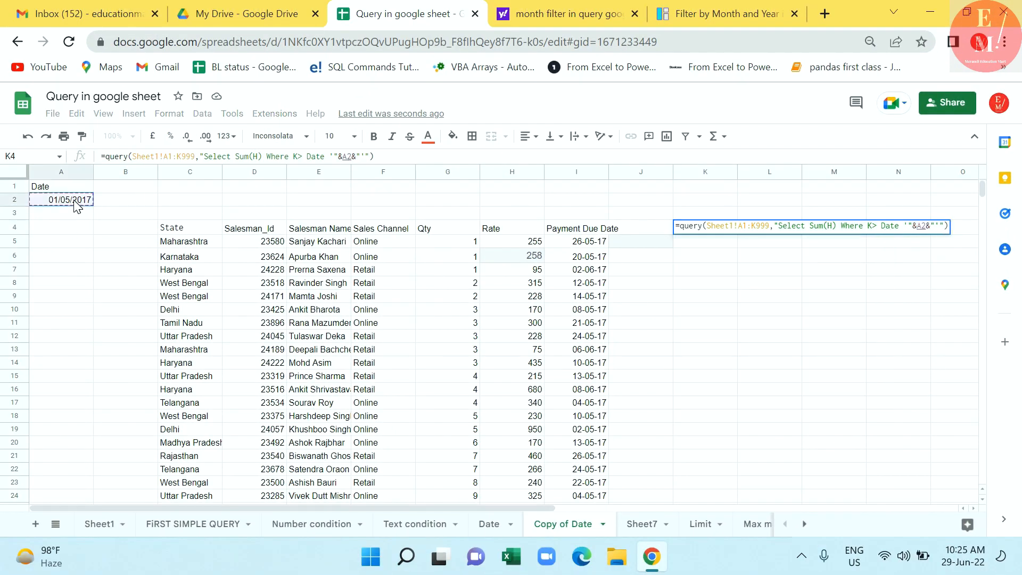
{"action": "key", "text": "Return"}
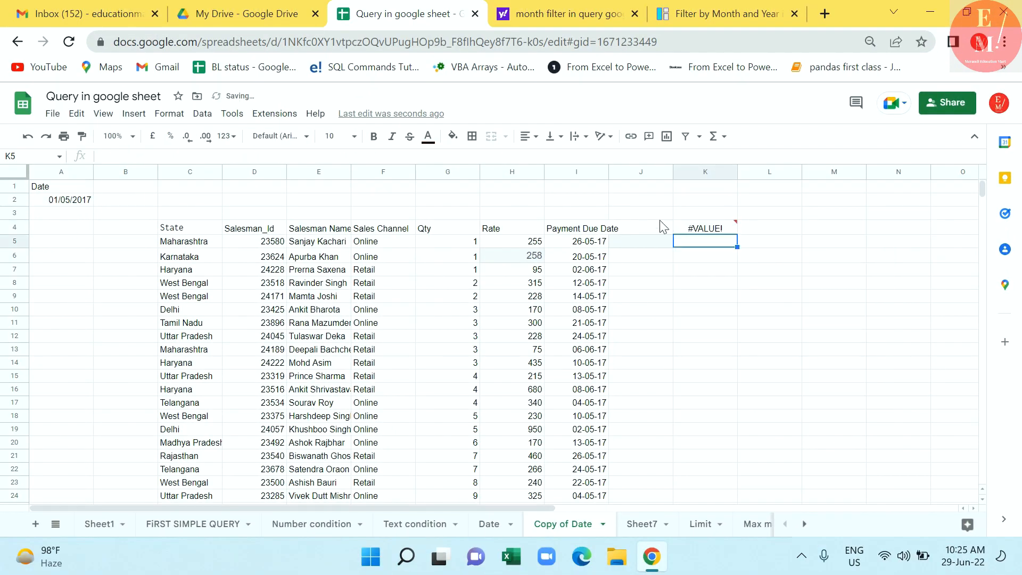
Step: Convert the A2 reference in K4's query to Text(A2,"yyyy-mm-dd") and enter the formula
{"action": "double_click", "coordinate": [726, 231]}
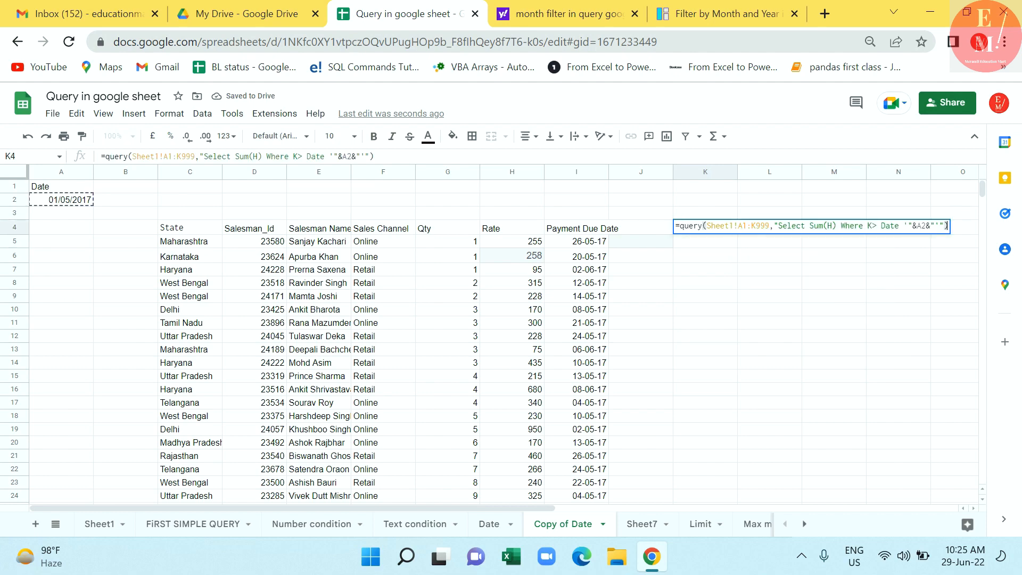
{"action": "double_click", "coordinate": [920, 226]}
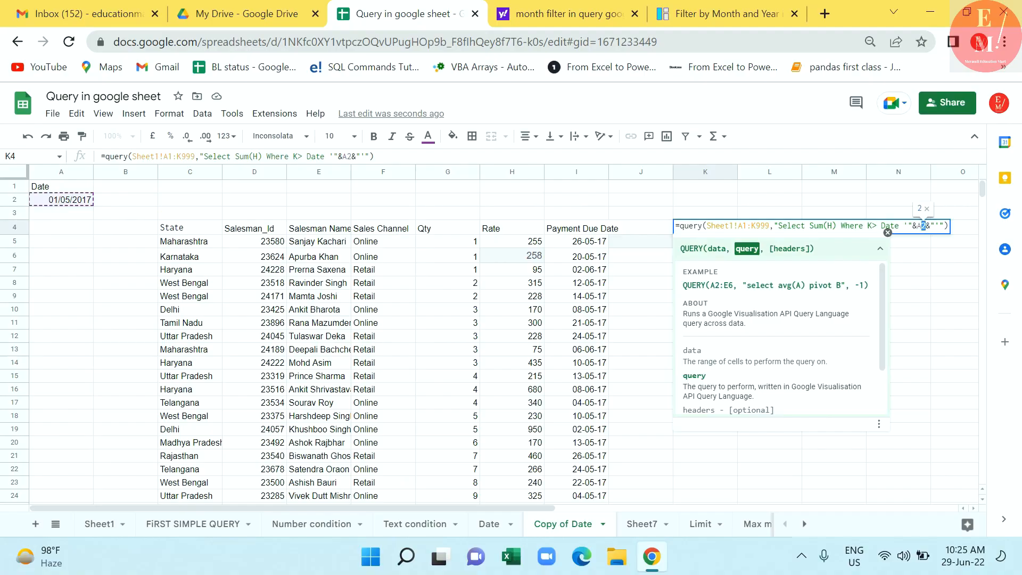
{"action": "type", "text": "Text"}
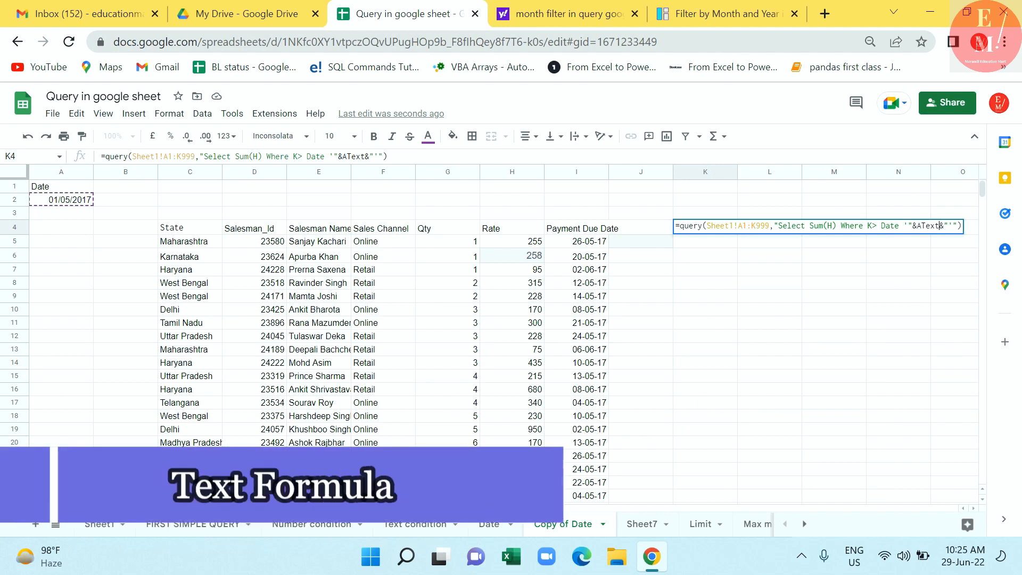
{"action": "type", "text": "("}
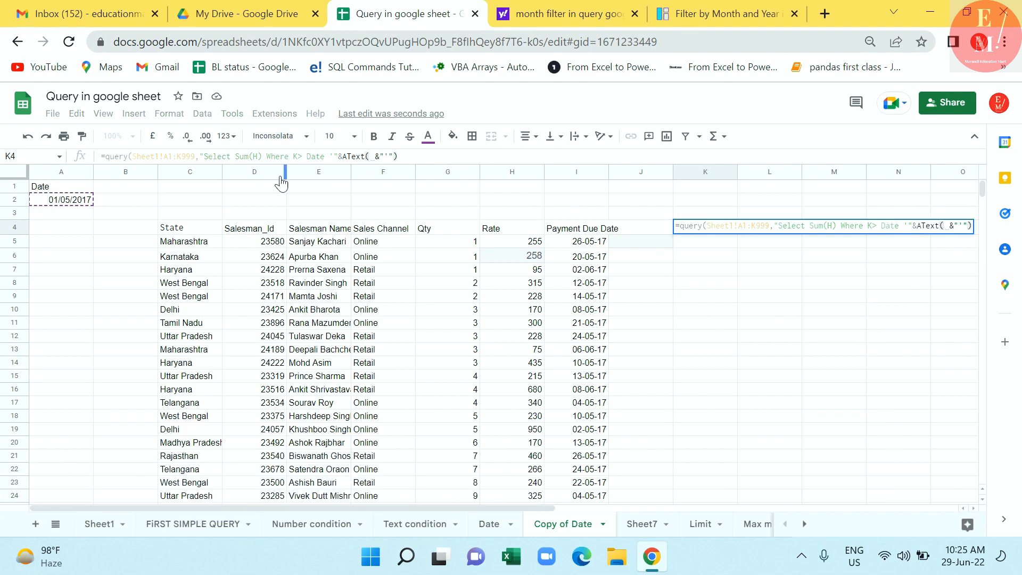
{"action": "left_click", "coordinate": [88, 204]}
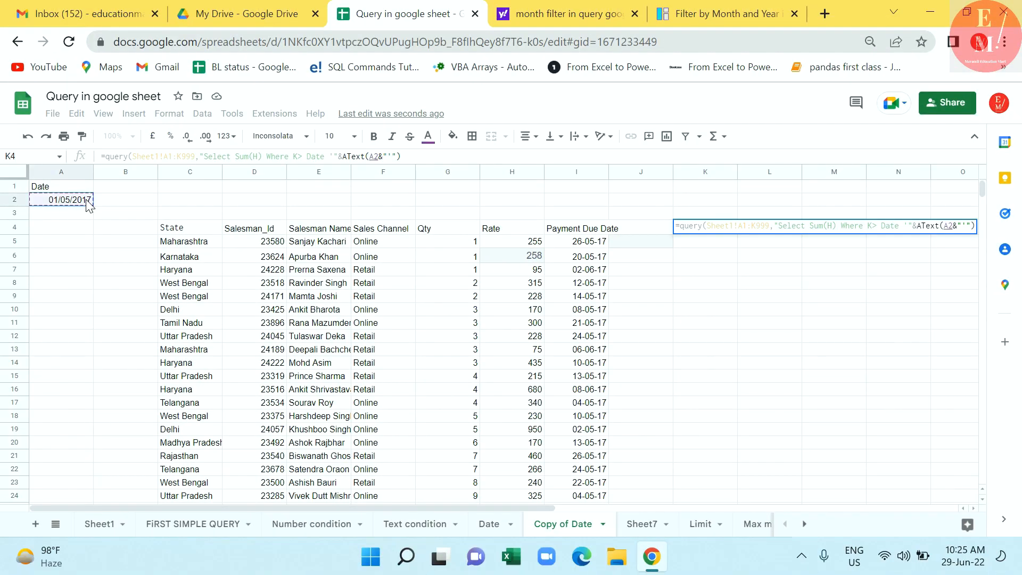
{"action": "type", "text": ",\""}
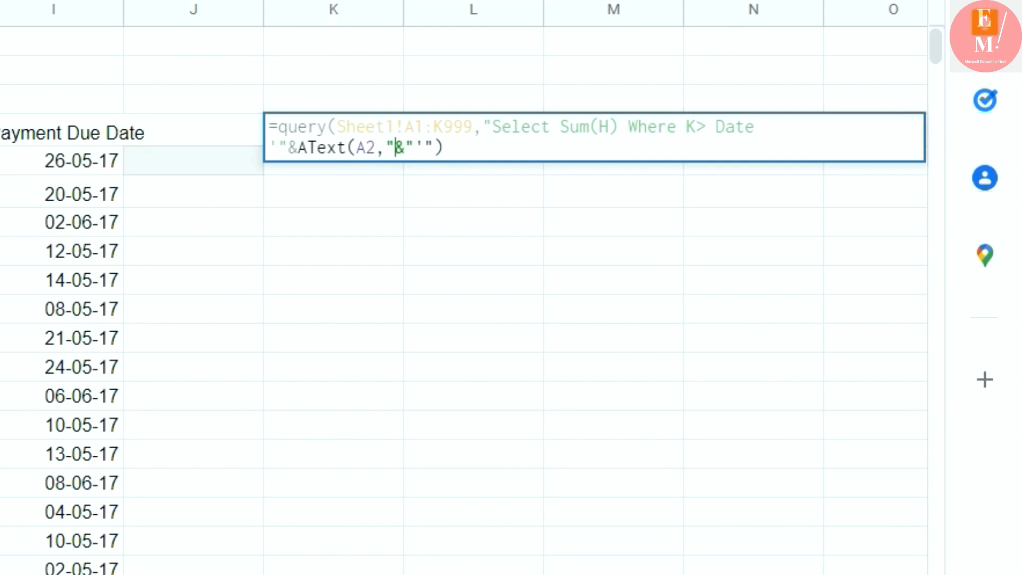
{"action": "type", "text": "yyyy-mm"}
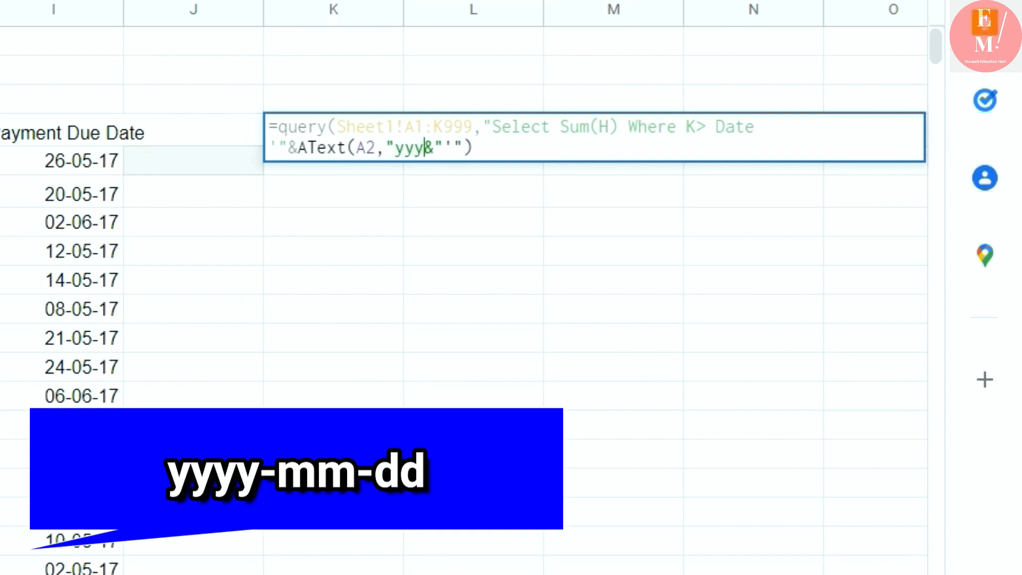
{"action": "type", "text": "-dd"}
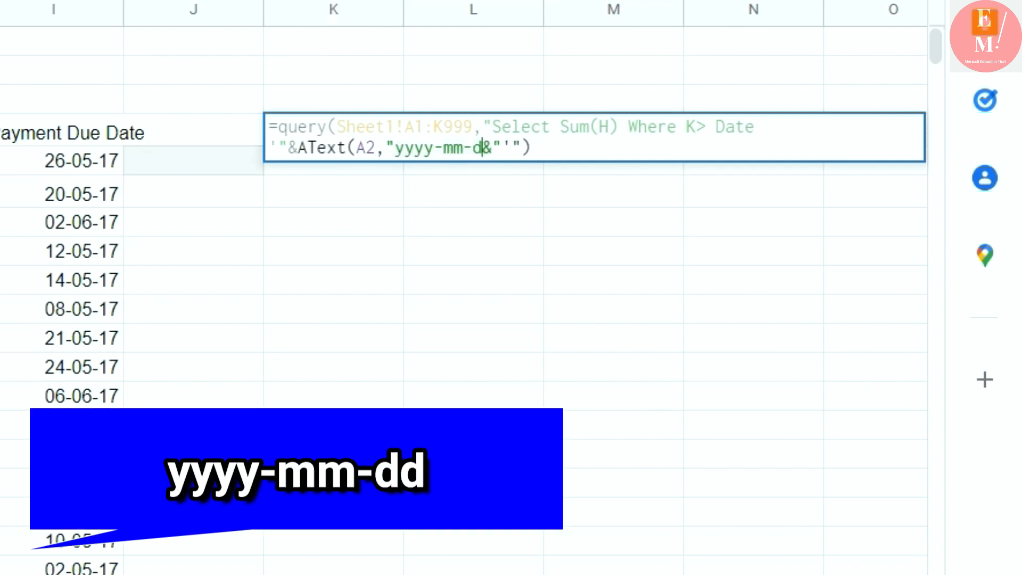
{"action": "type", "text": "\")"}
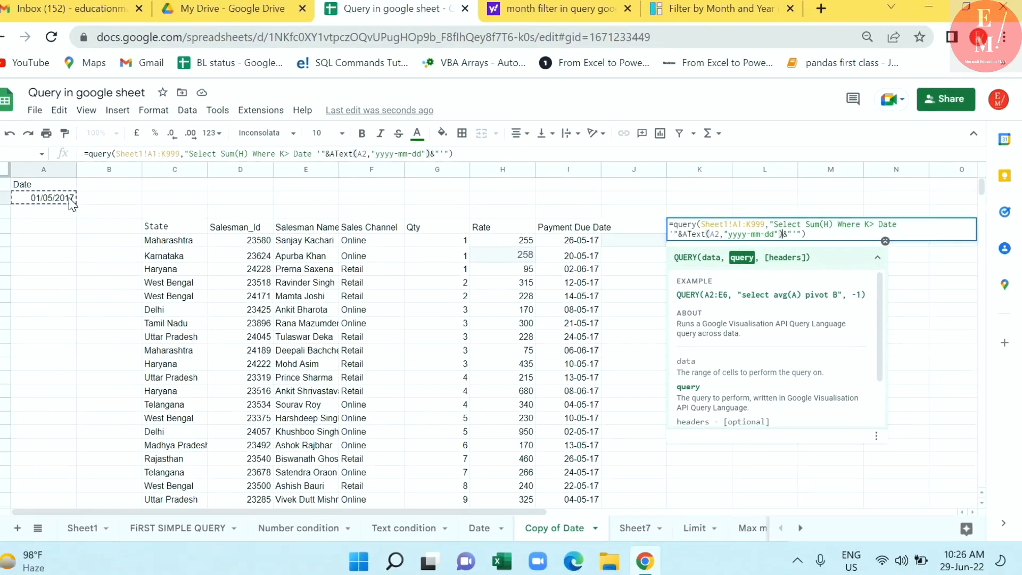
{"action": "key", "text": "Return"}
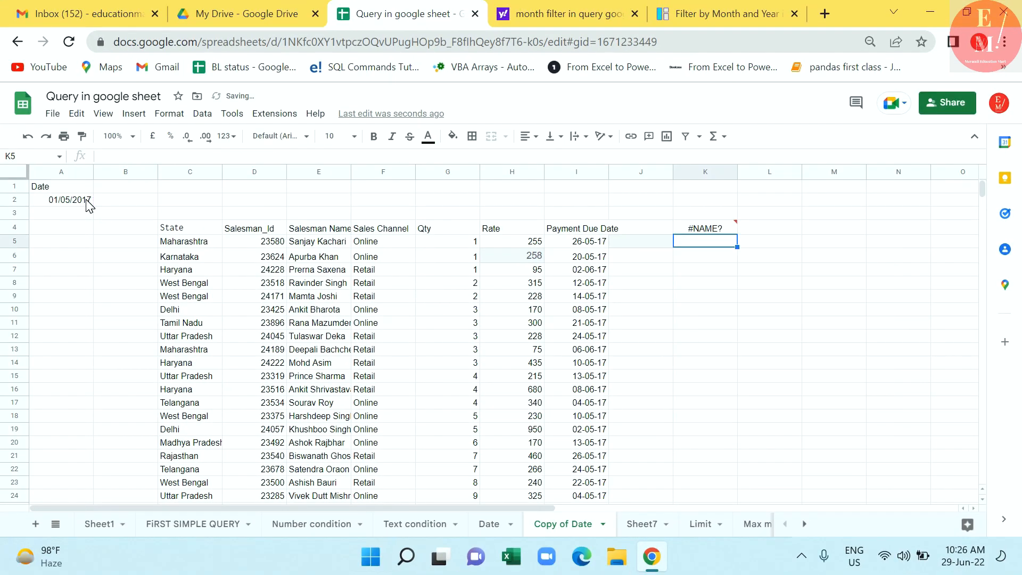
Step: Remove the stray A before Text in K4's query, enter the formula and check its output in K4:K5
{"action": "double_click", "coordinate": [705, 229]}
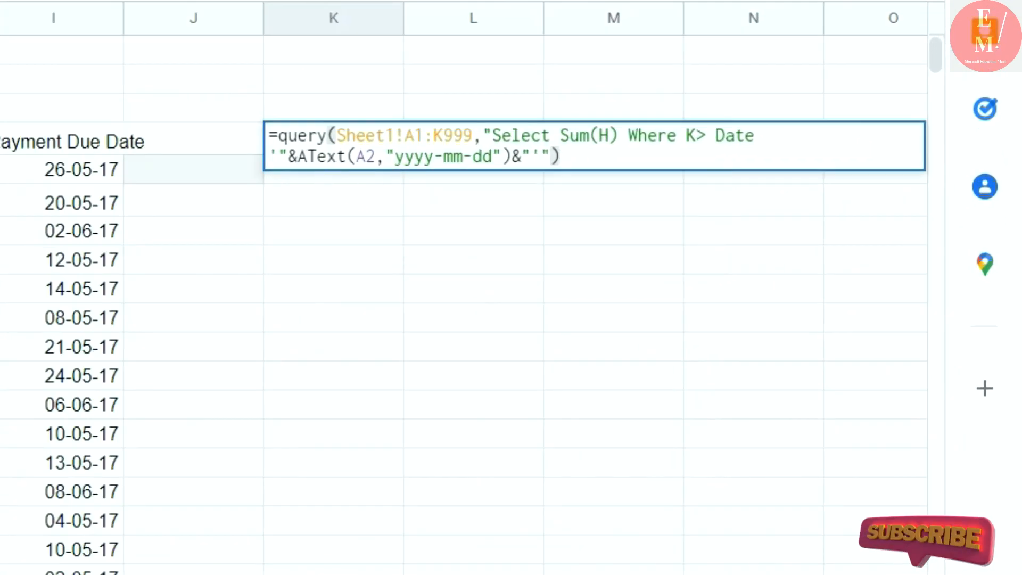
{"action": "key", "text": "BackSpace"}
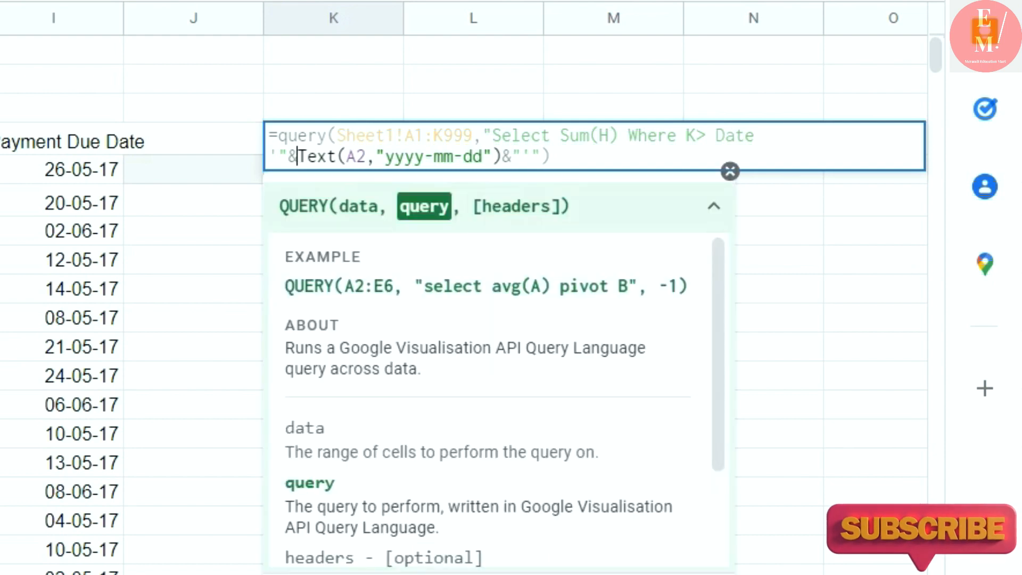
{"action": "key", "text": "Return"}
{"action": "left_click_drag", "start_coordinate": [715, 230], "coordinate": [715, 241]}
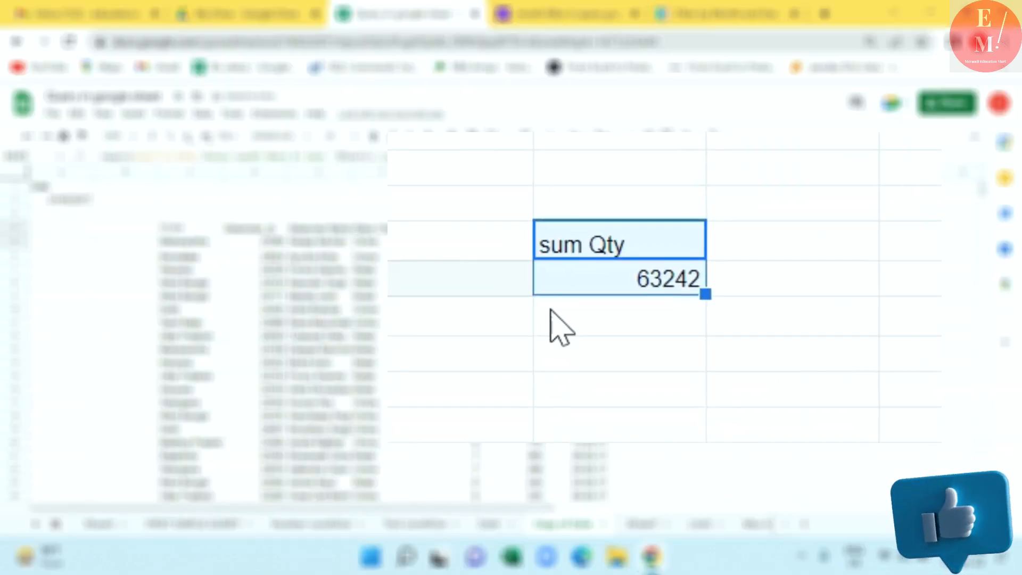
{"action": "left_click", "coordinate": [692, 234]}
Step: Change the criterion date in A2 to 01/06/2017
{"action": "left_click", "coordinate": [82, 200]}
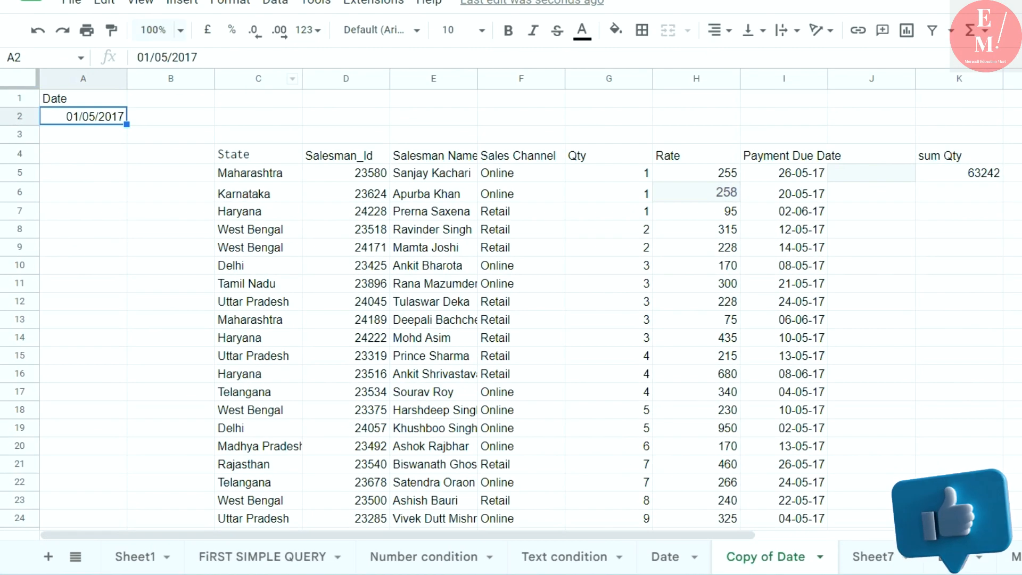
{"action": "left_click", "coordinate": [168, 57]}
{"action": "key", "text": "BackSpace"}
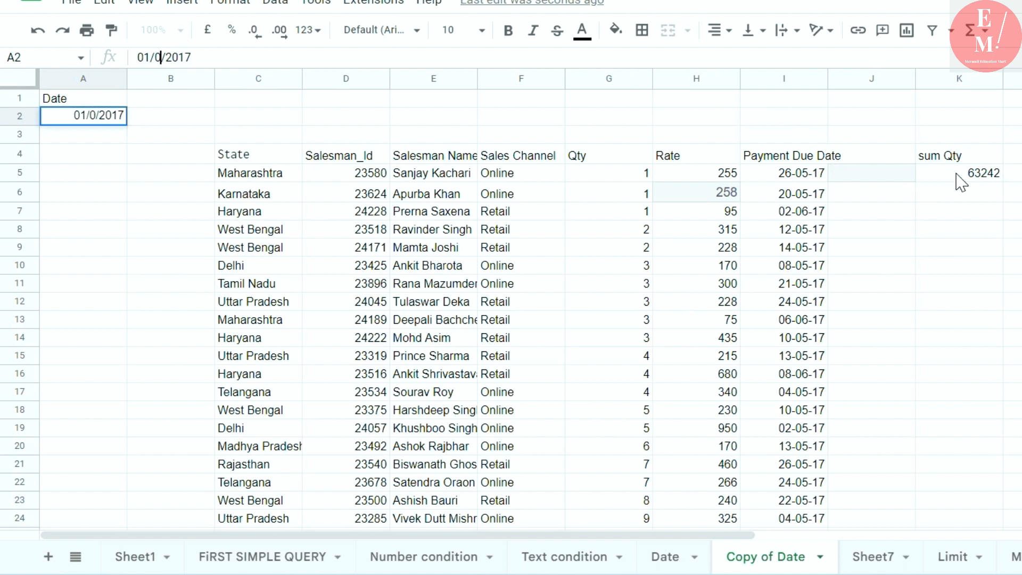
{"action": "type", "text": "6"}
{"action": "key", "text": "Return"}
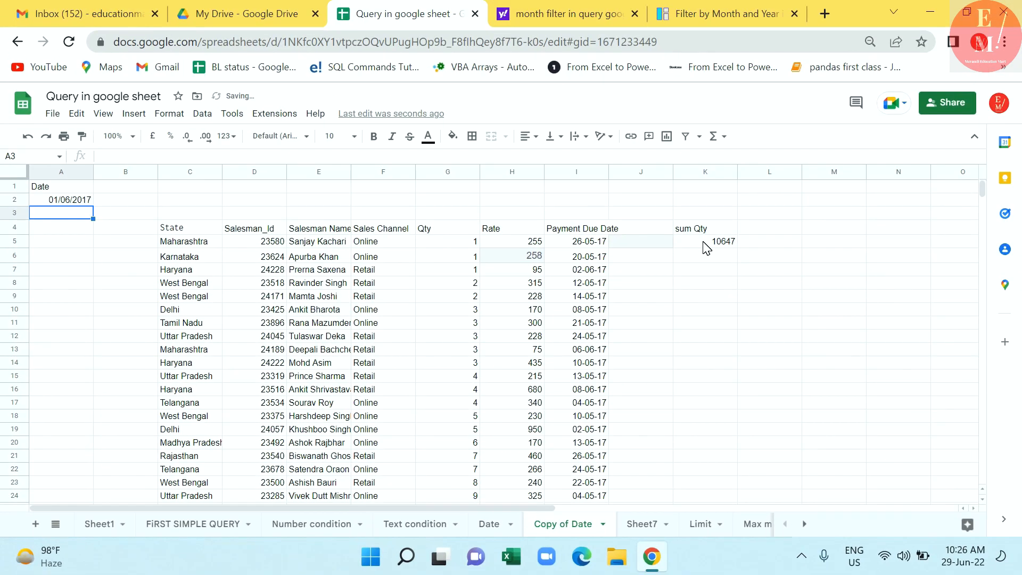